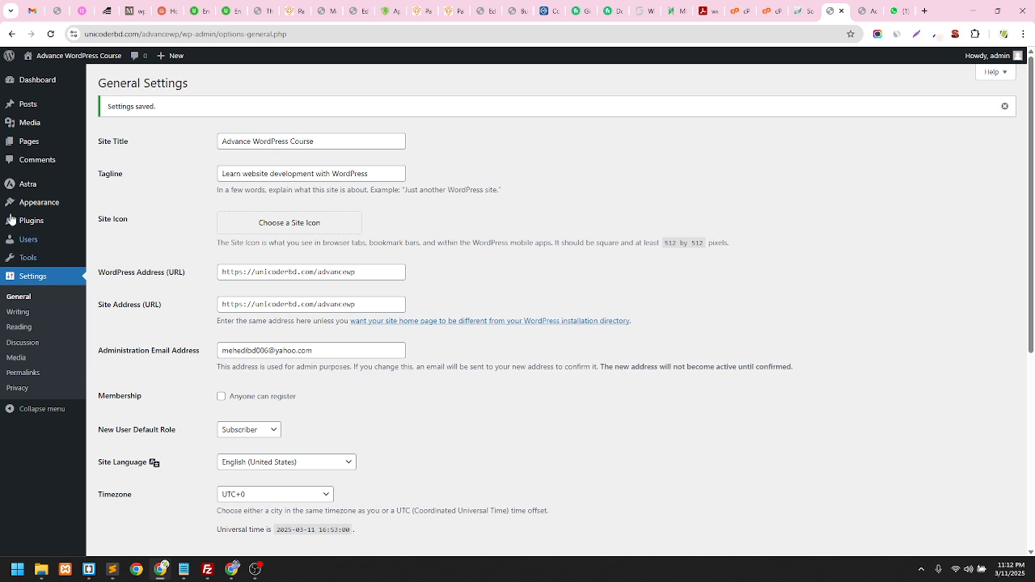
Open the installed themes list, and review the experience section of the Help and Support page in the Elementor editor
mouse_move(53, 210)
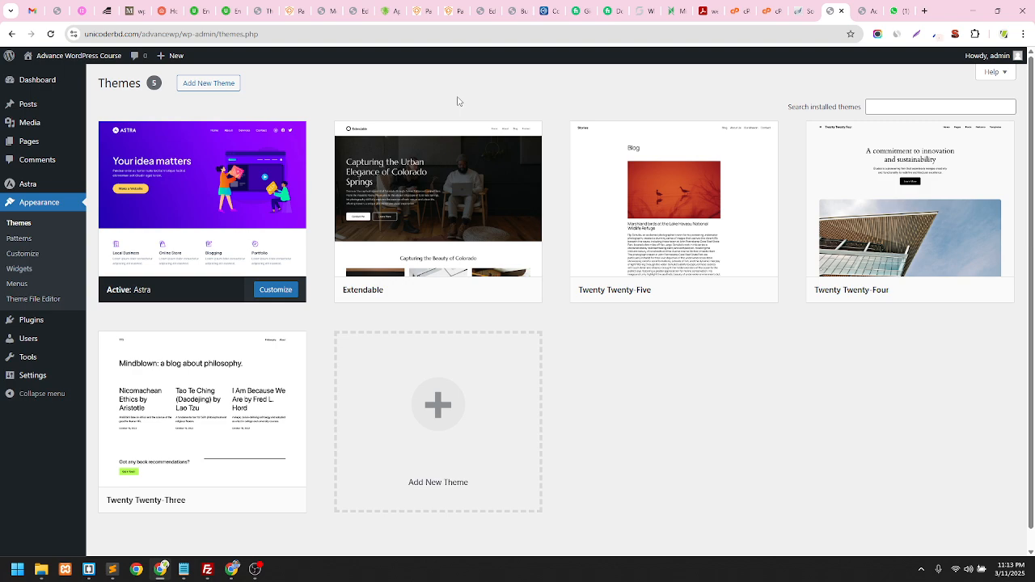
click(513, 11)
click(485, 4)
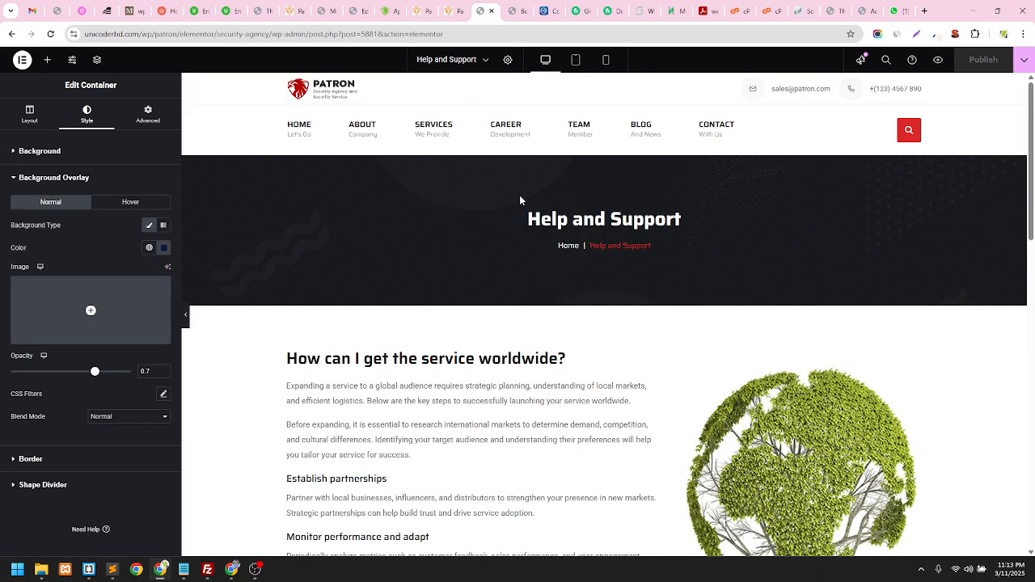
scroll(520, 200, down, 10)
scroll(520, 198, down, 2)
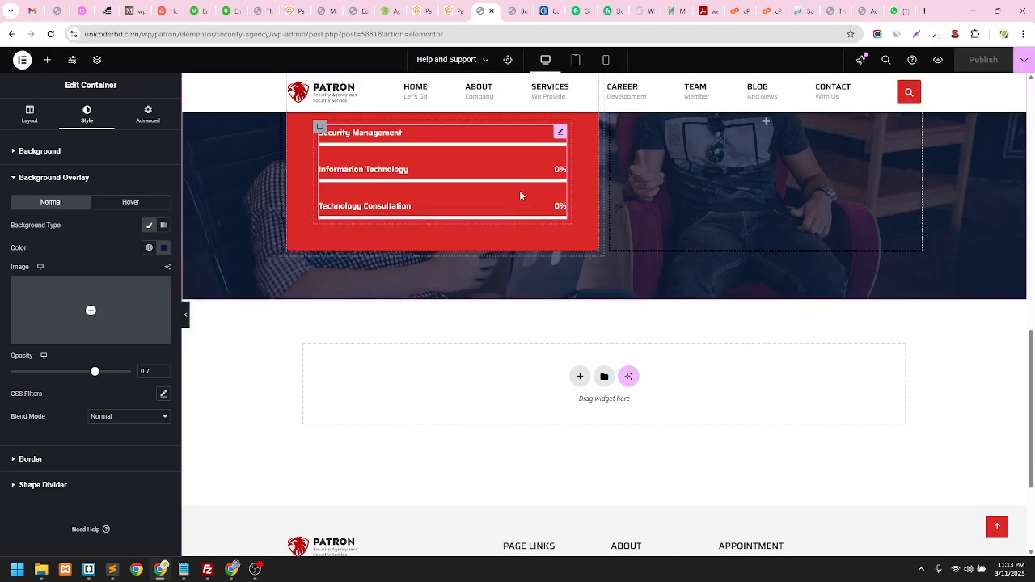
scroll(490, 235, up, 6)
scroll(524, 267, down, 2)
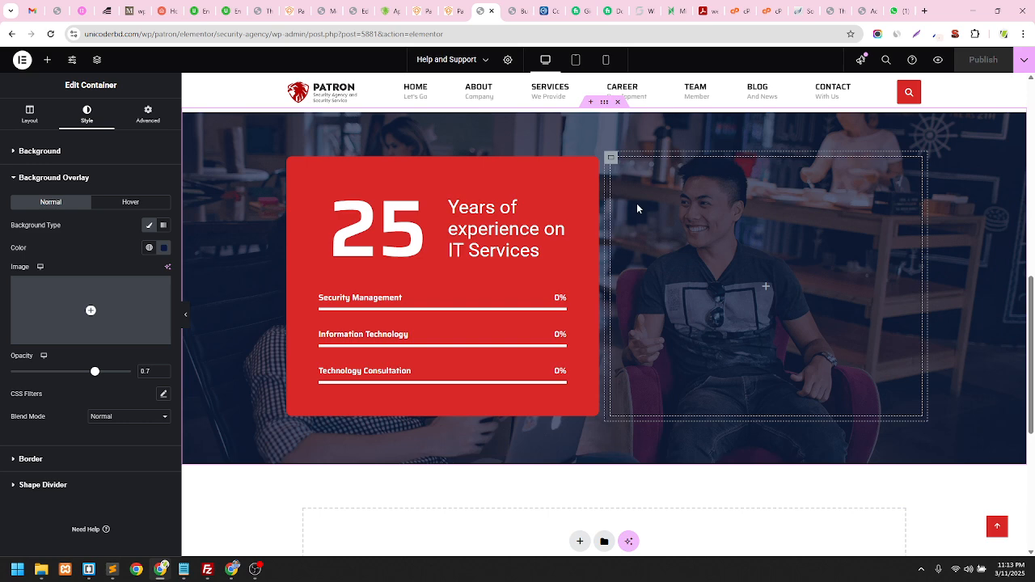
Add an Image widget to the empty container beside the red experience card, using corporate-business-shape.webp from the media library
click(767, 290)
scroll(61, 270, down, 8)
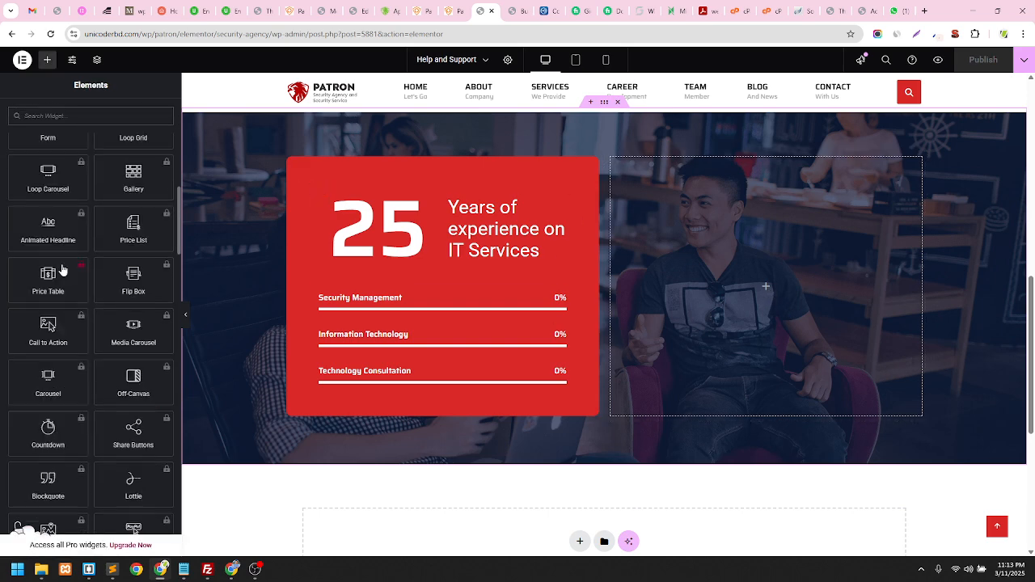
scroll(61, 269, up, 7)
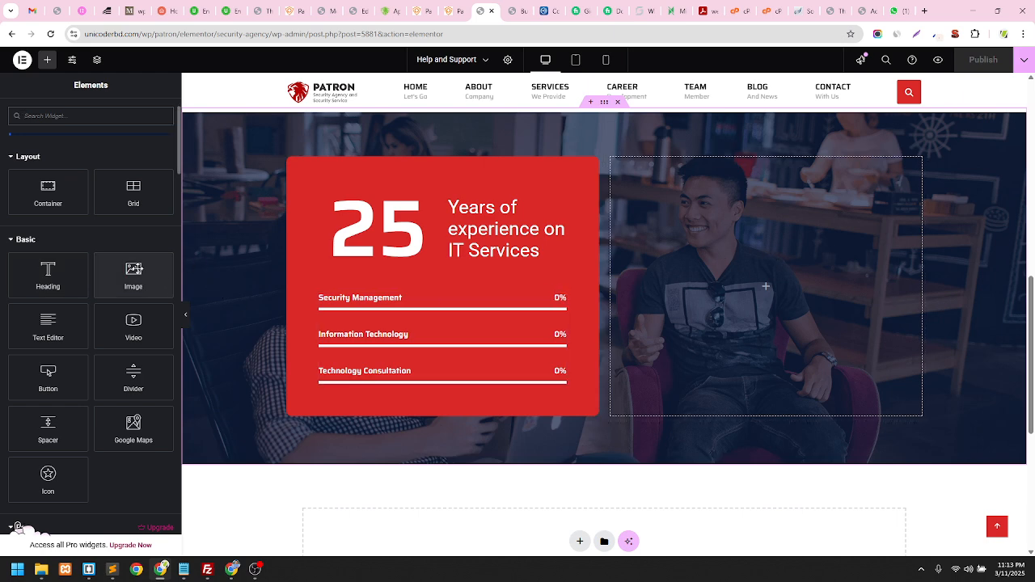
drag(152, 275, 786, 267)
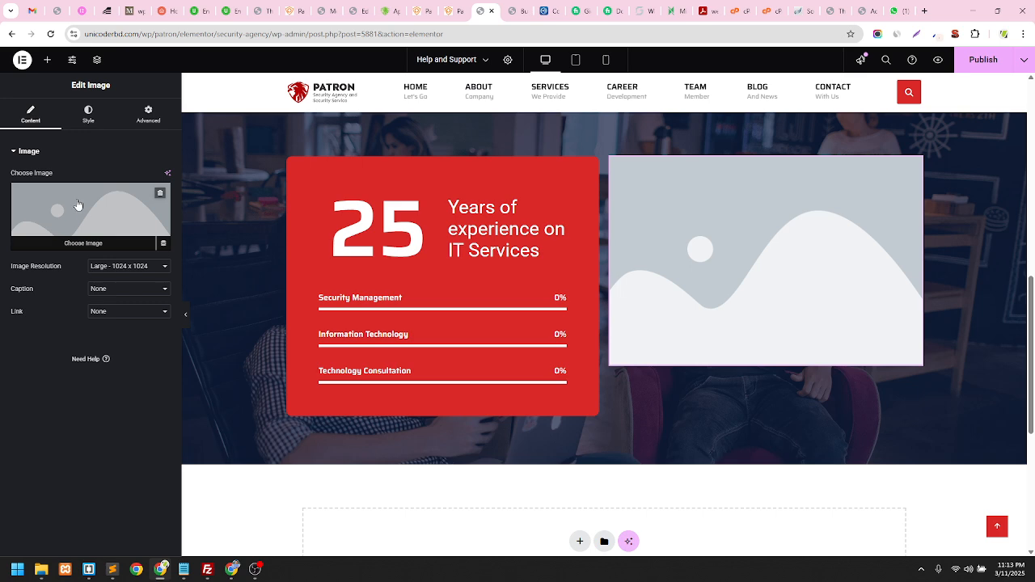
click(98, 225)
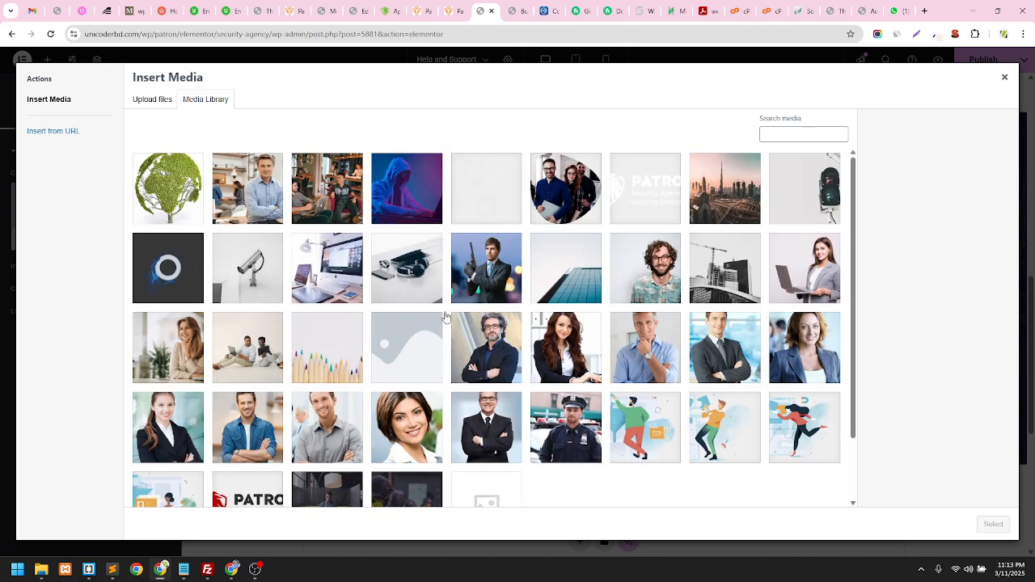
click(563, 202)
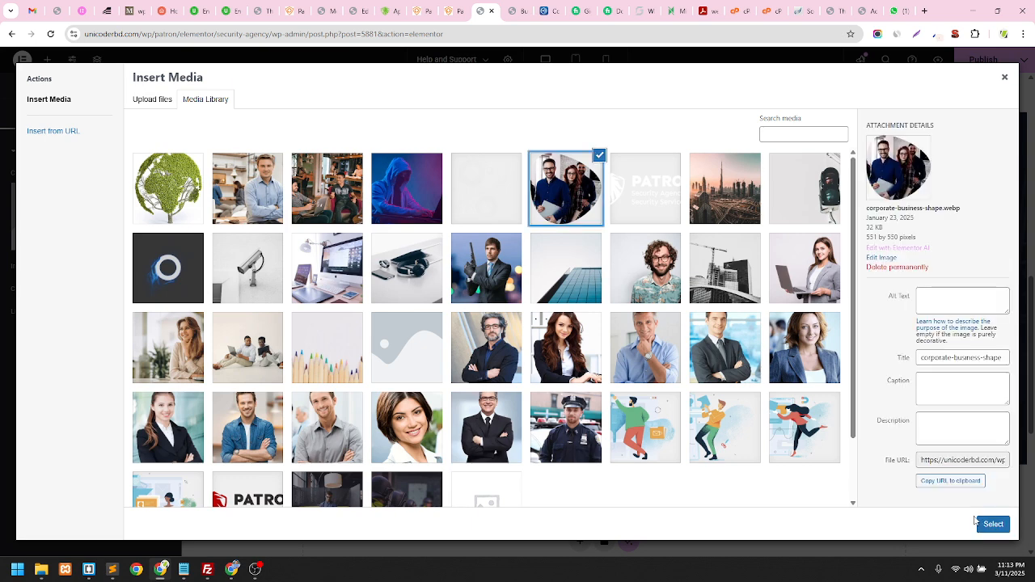
click(988, 525)
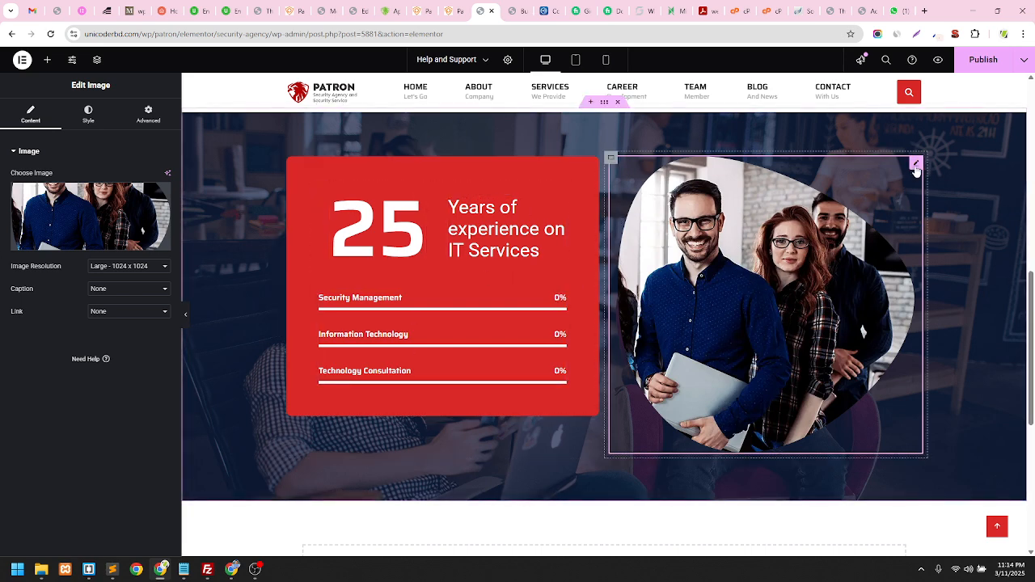
Delete the image widget beside the experience card, undo that deletion, and delete the widget again
key(Delete)
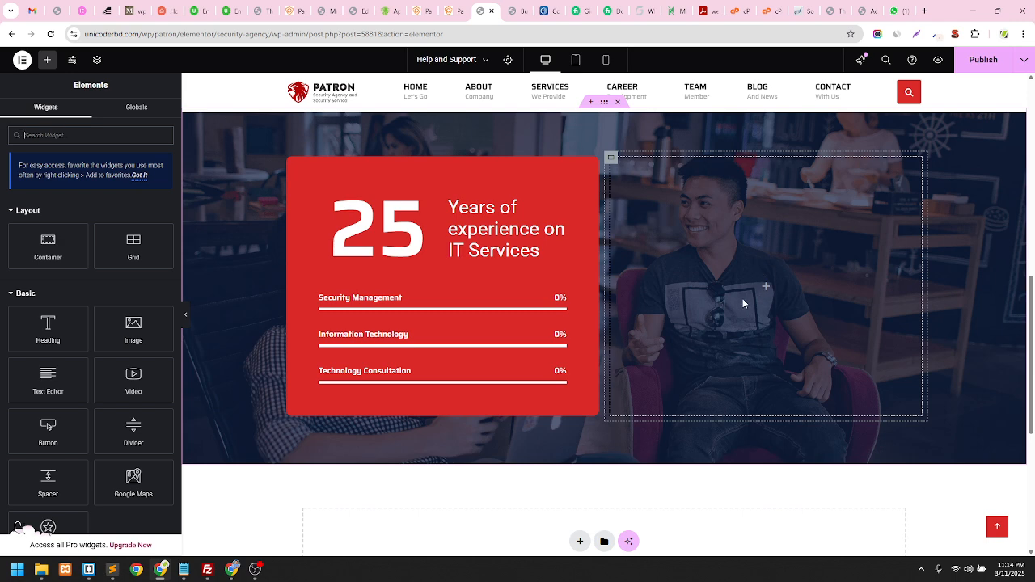
key(ctrl+z)
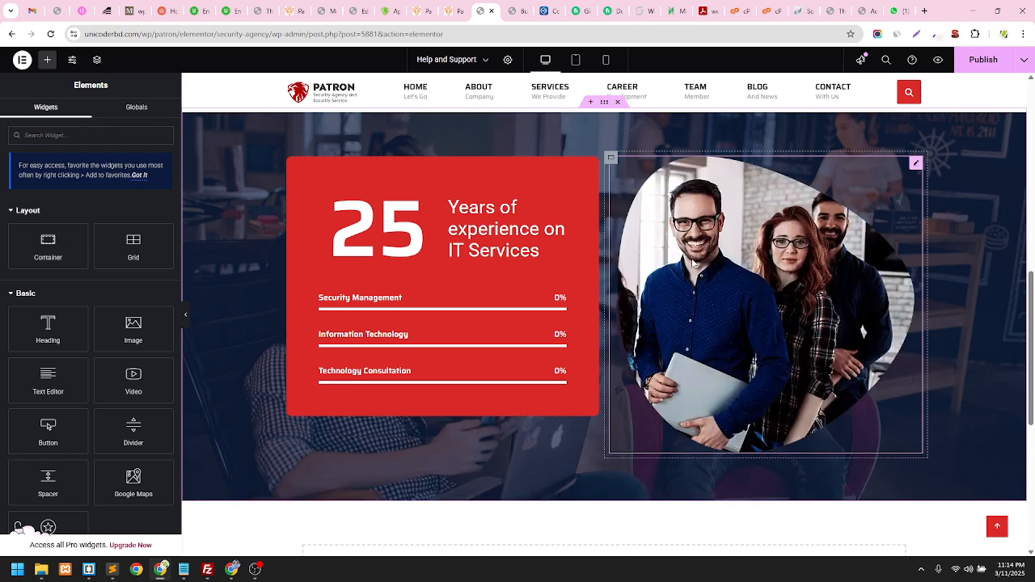
right_click(918, 168)
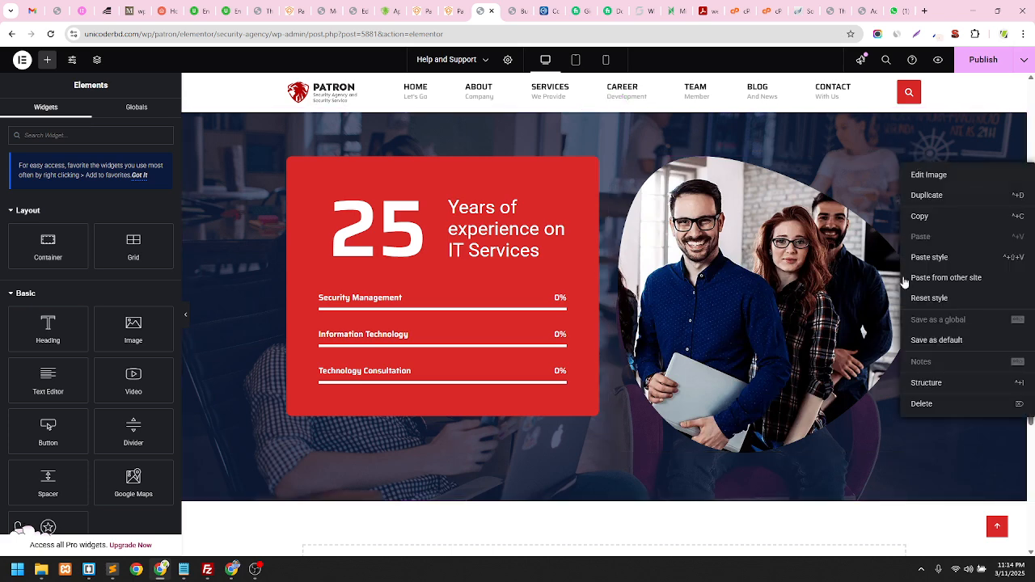
click(959, 407)
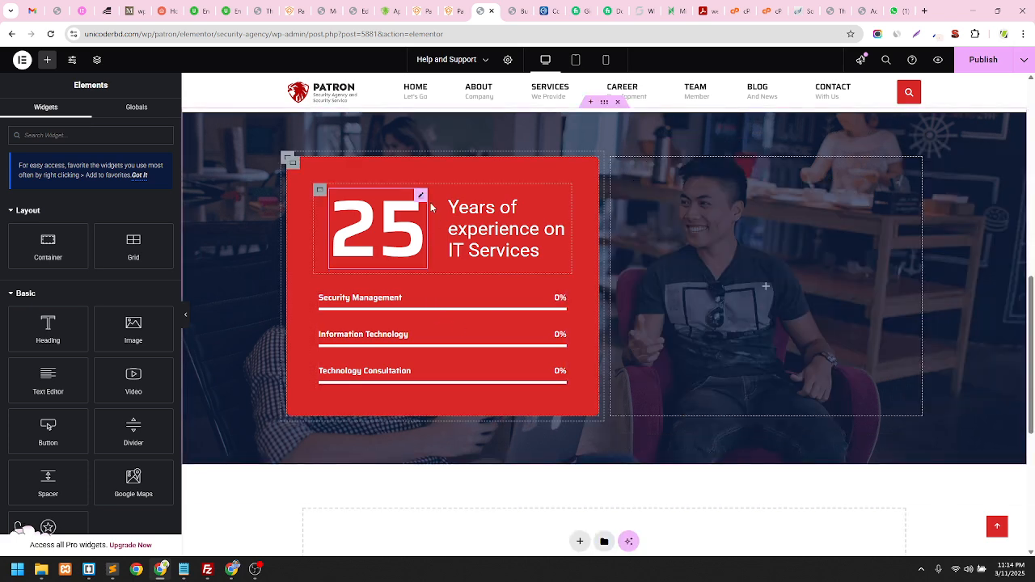
Select the progress skill widget and preview the Help and Support page to check its progress bars
click(559, 297)
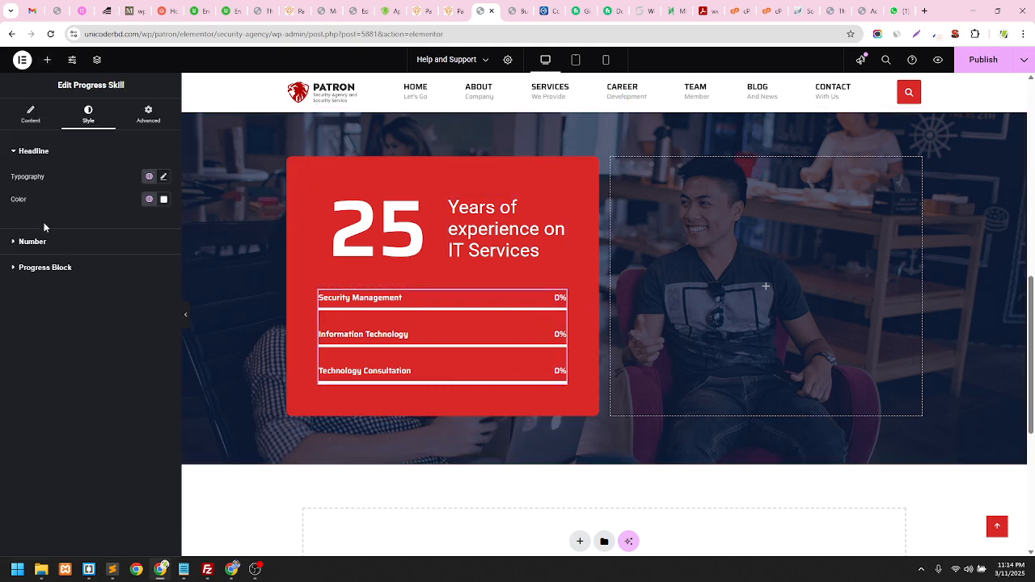
click(938, 62)
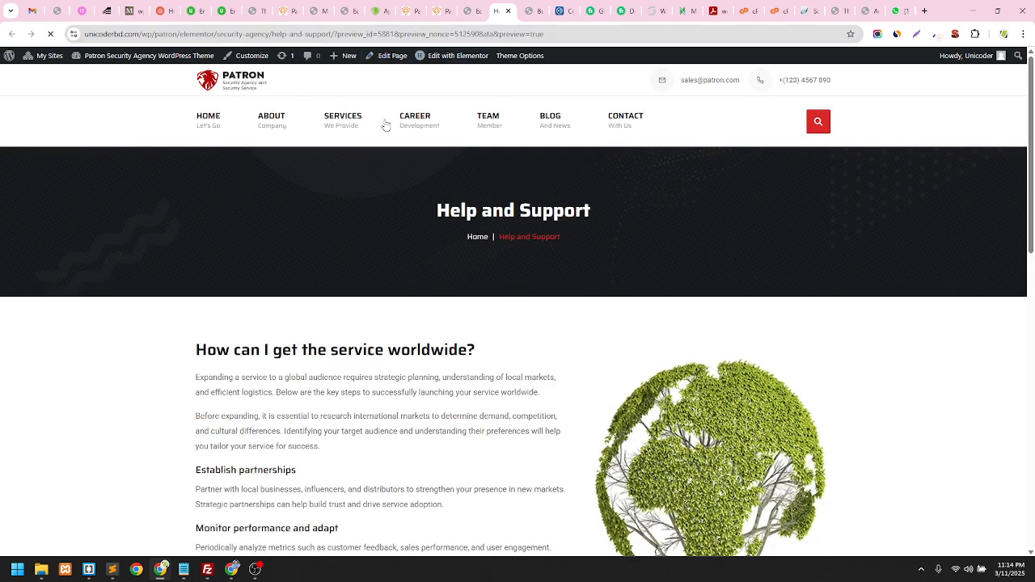
scroll(428, 121, down, 10)
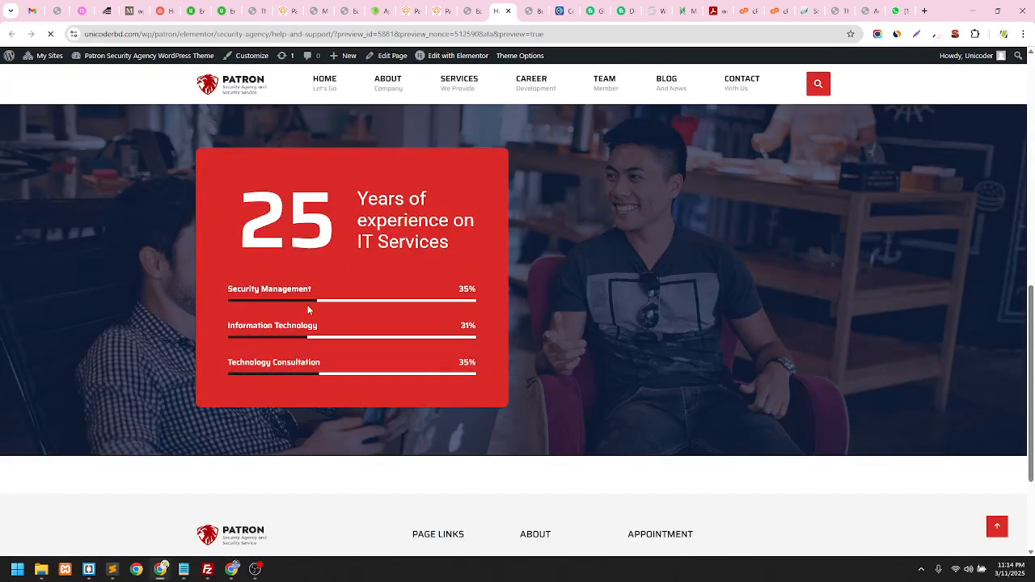
scroll(507, 330, up, 1)
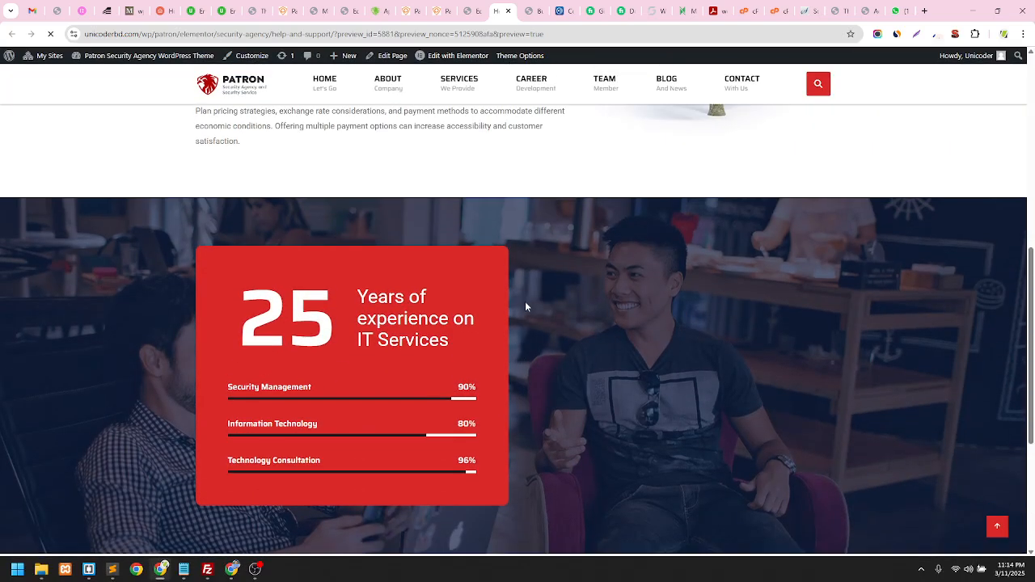
click(507, 10)
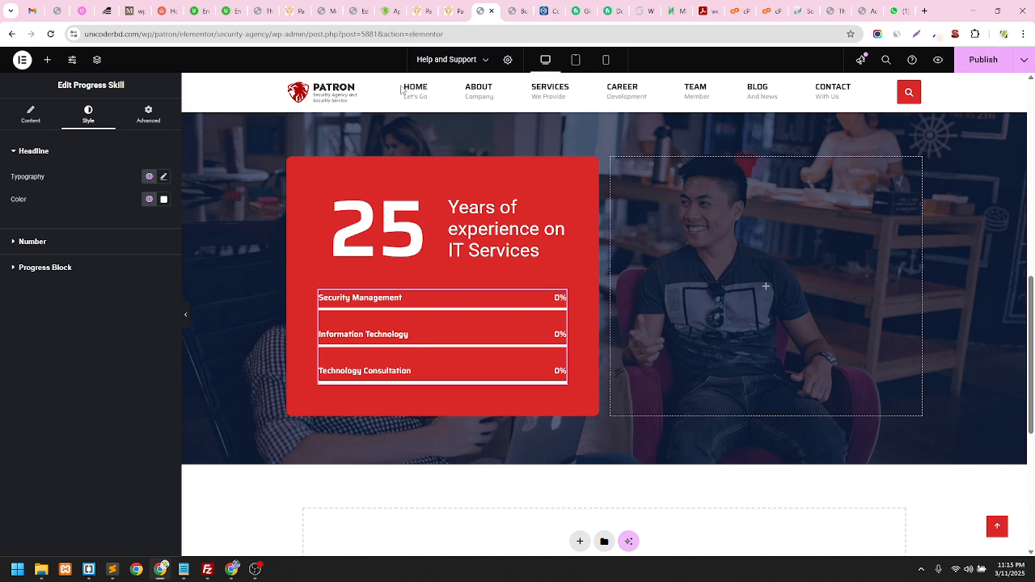
Close the WhatsApp, cPanel File Manager and Softaculous browser tabs
right_click(903, 10)
click(819, 183)
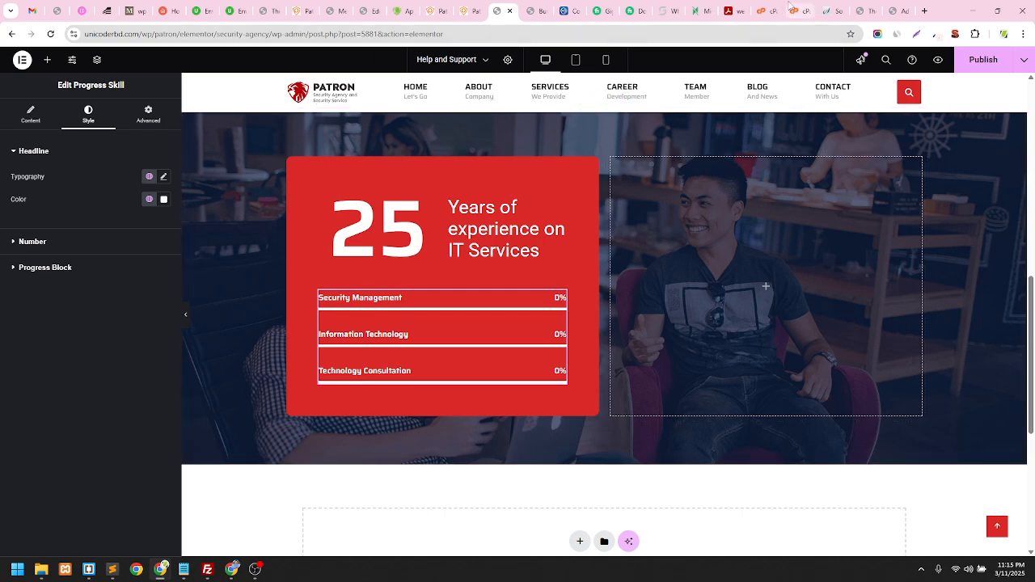
click(799, 11)
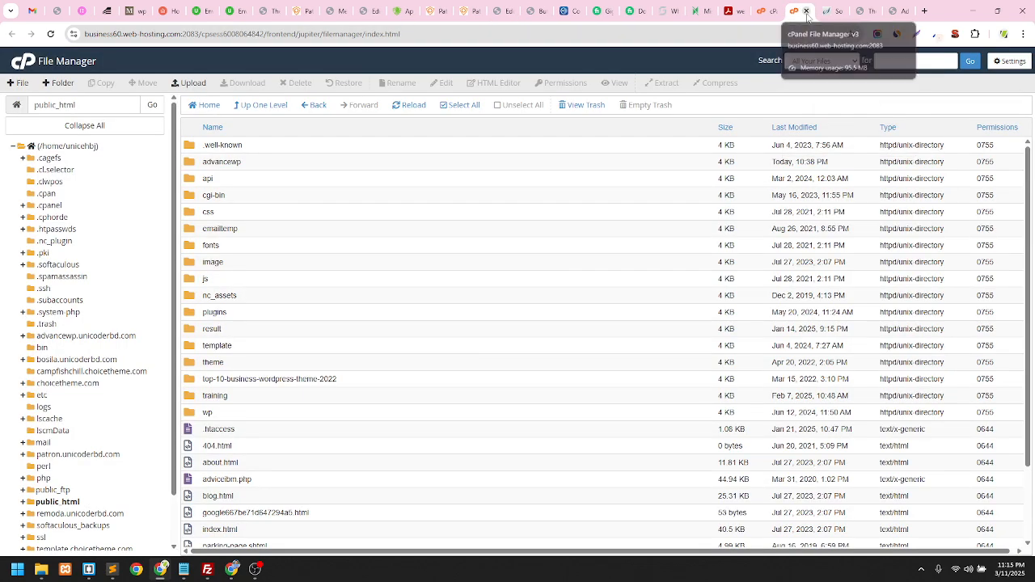
click(806, 11)
click(763, 8)
click(795, 9)
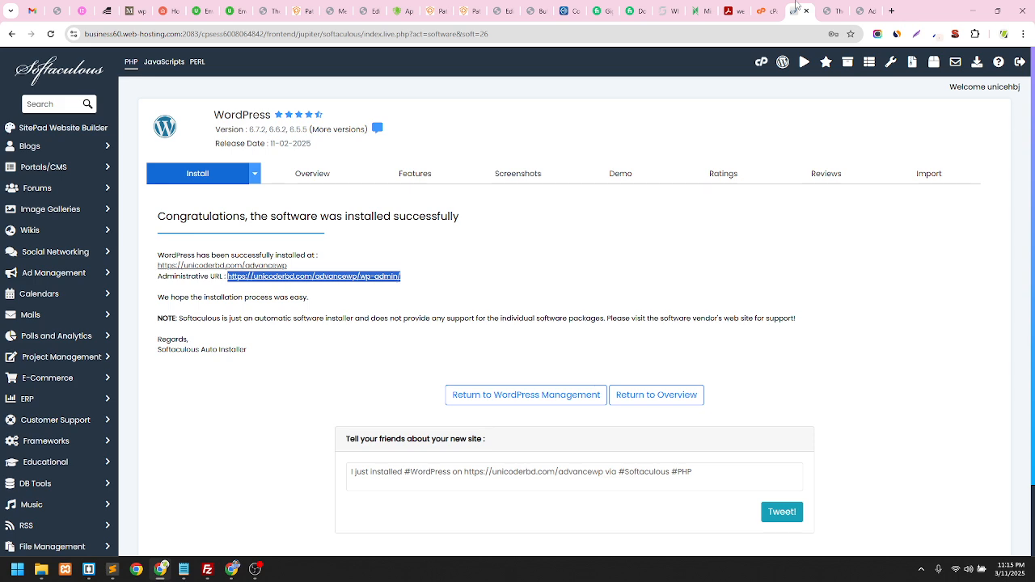
click(806, 11)
Look at the Advance WordPress Course front page and Themes page, and return to the Help and Support page in Elementor
click(831, 9)
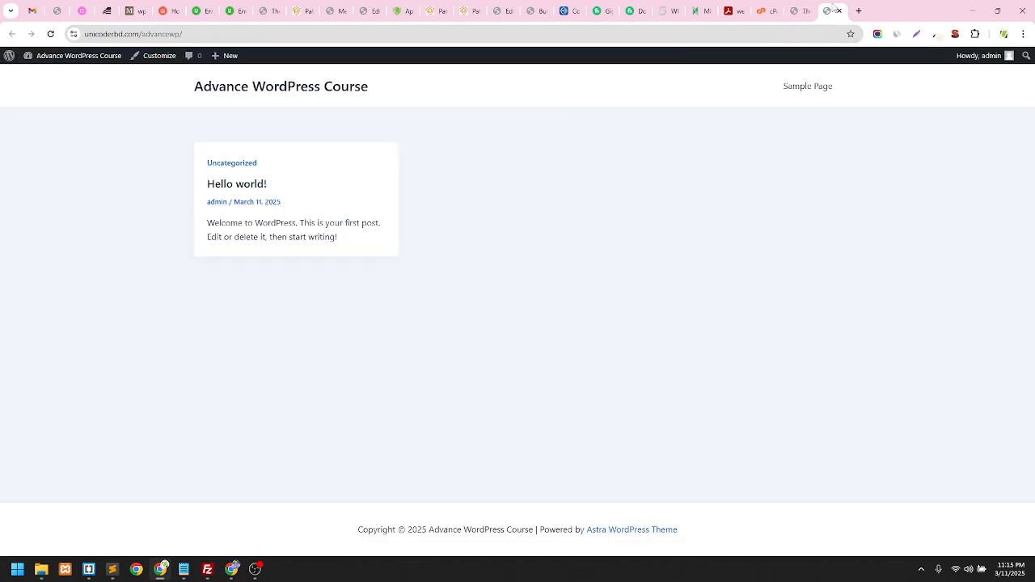
click(865, 9)
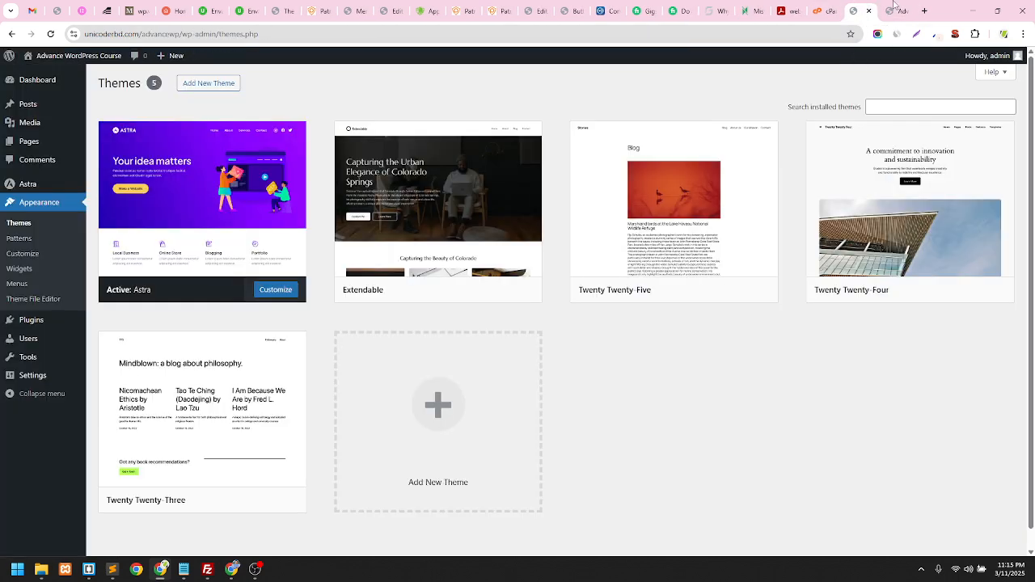
click(900, 8)
click(858, 11)
click(507, 7)
click(535, 10)
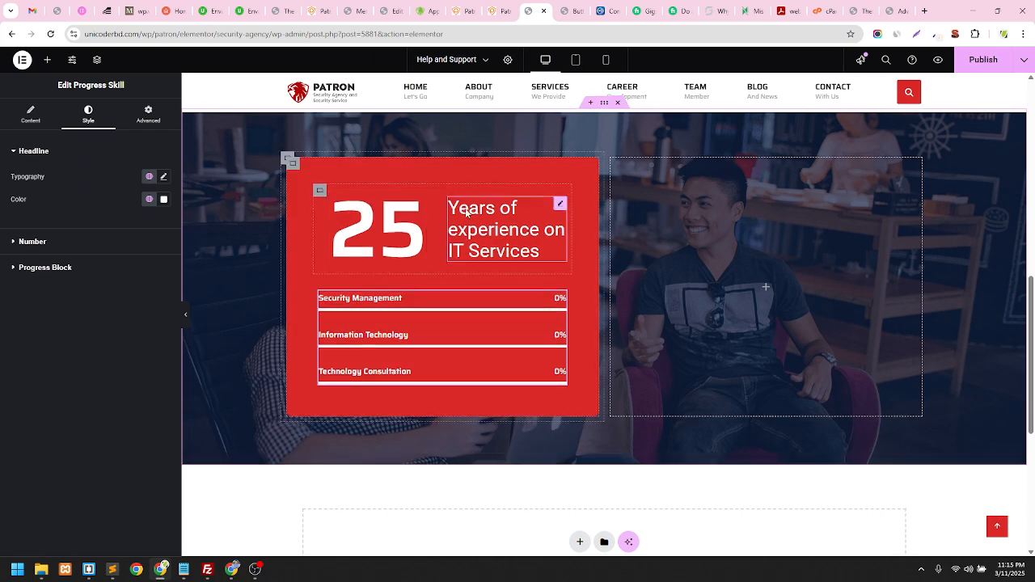
Examine the Help and Support page's sections and browse the Elementor widgets available for building them
scroll(473, 209, up, 3)
scroll(479, 209, down, 2)
scroll(810, 266, up, 4)
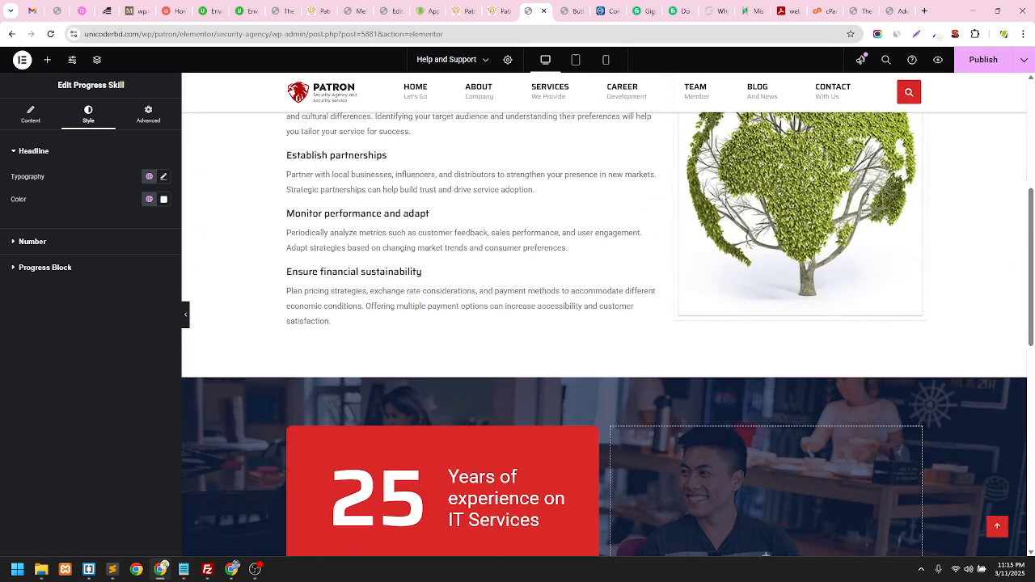
scroll(809, 266, down, 4)
click(47, 59)
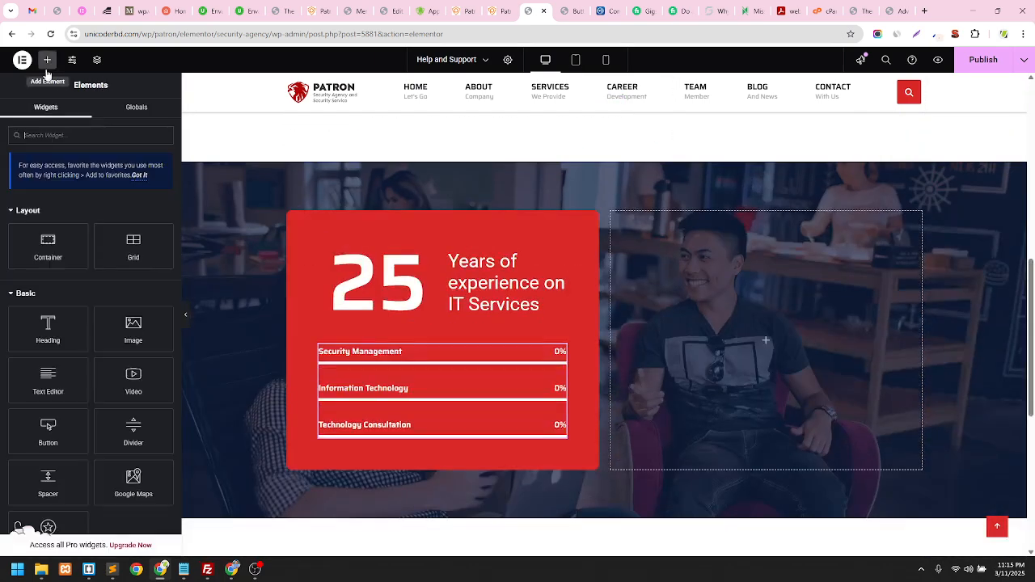
scroll(65, 174, down, 10)
scroll(68, 185, down, 20)
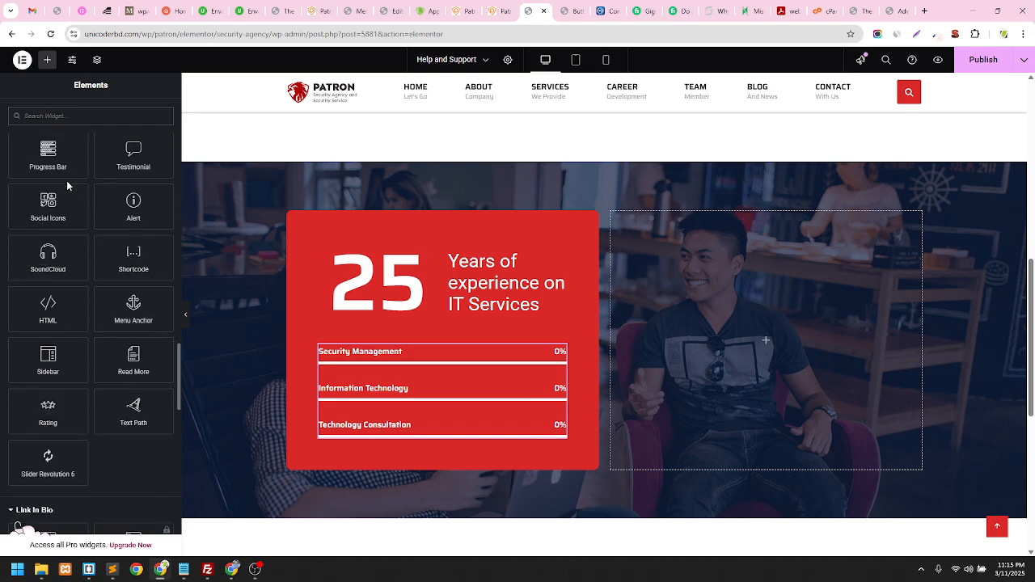
scroll(52, 297, up, 8)
scroll(51, 298, up, 15)
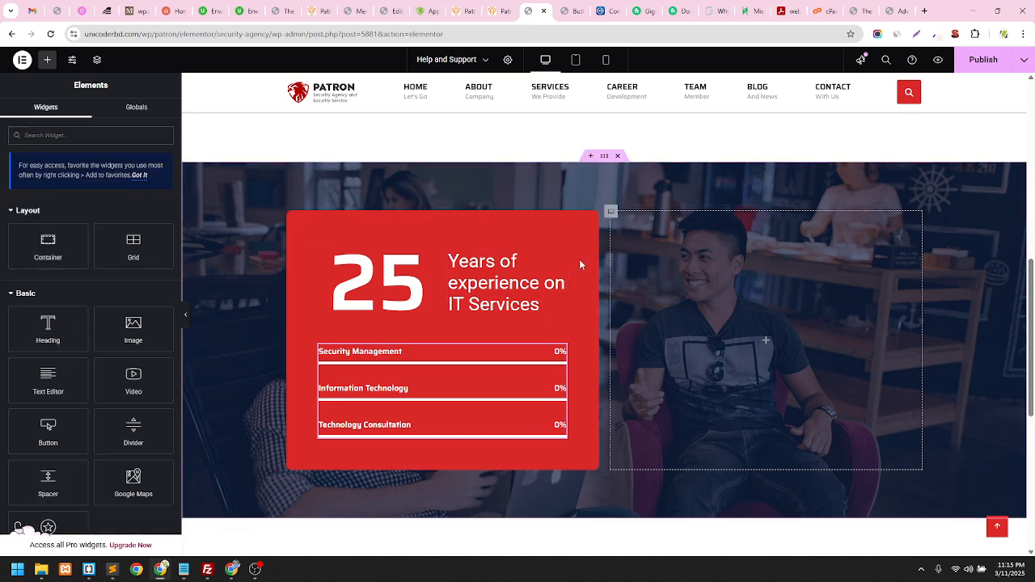
scroll(582, 284, up, 7)
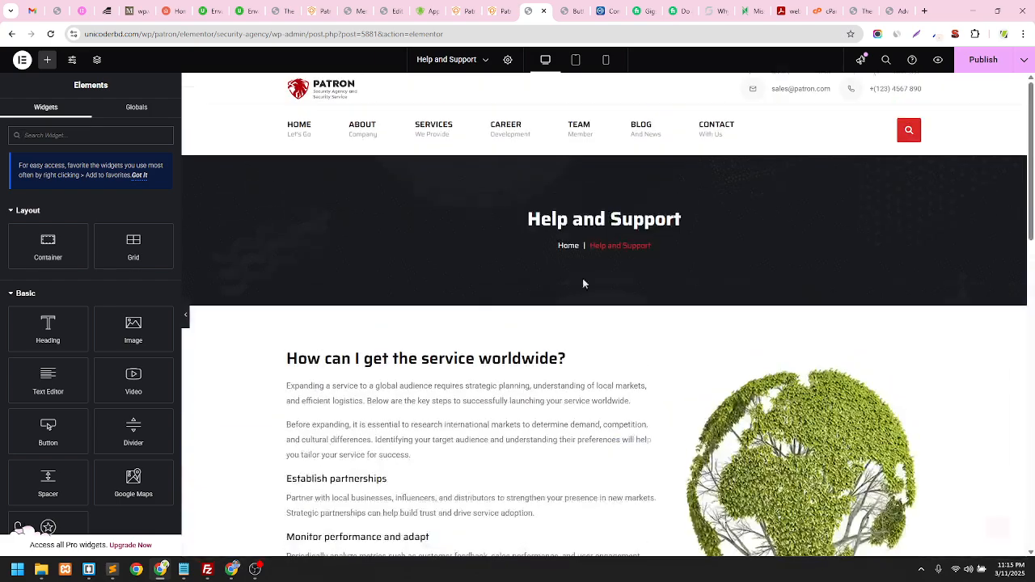
scroll(582, 293, down, 3)
scroll(663, 303, up, 3)
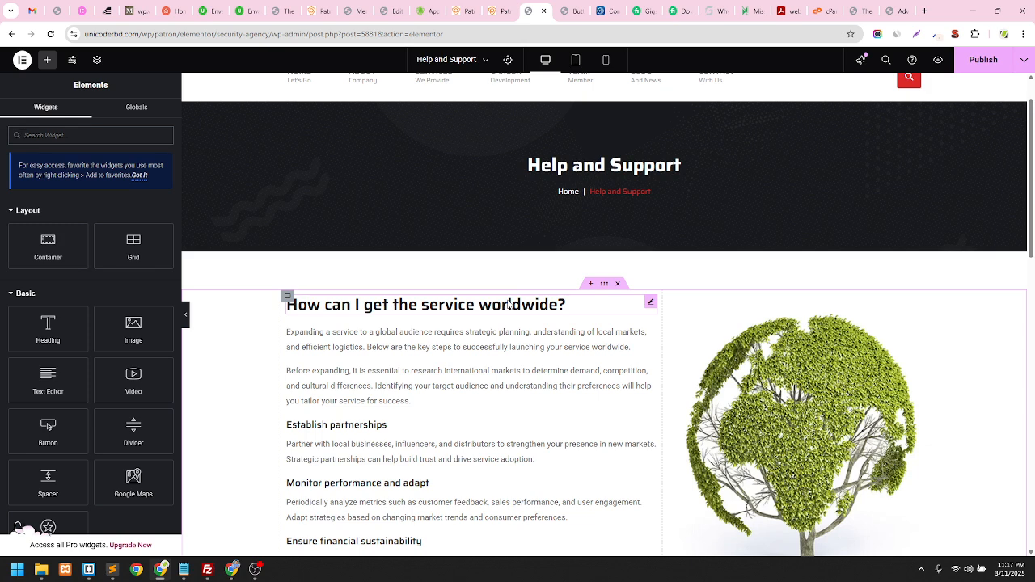
Switch to the Patron theme's demos page and browse its Security Base Demos
click(501, 9)
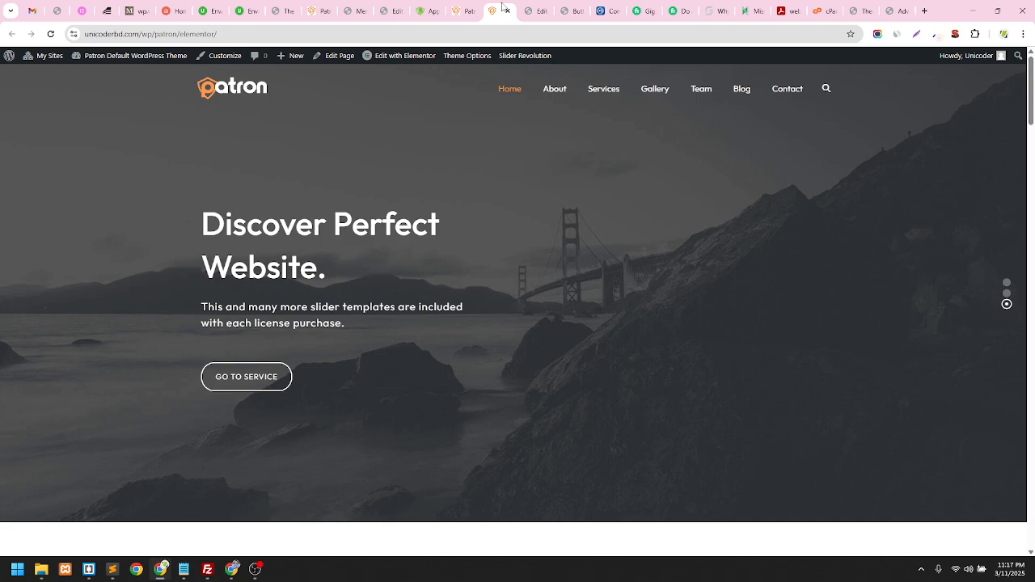
click(465, 10)
scroll(398, 170, down, 2)
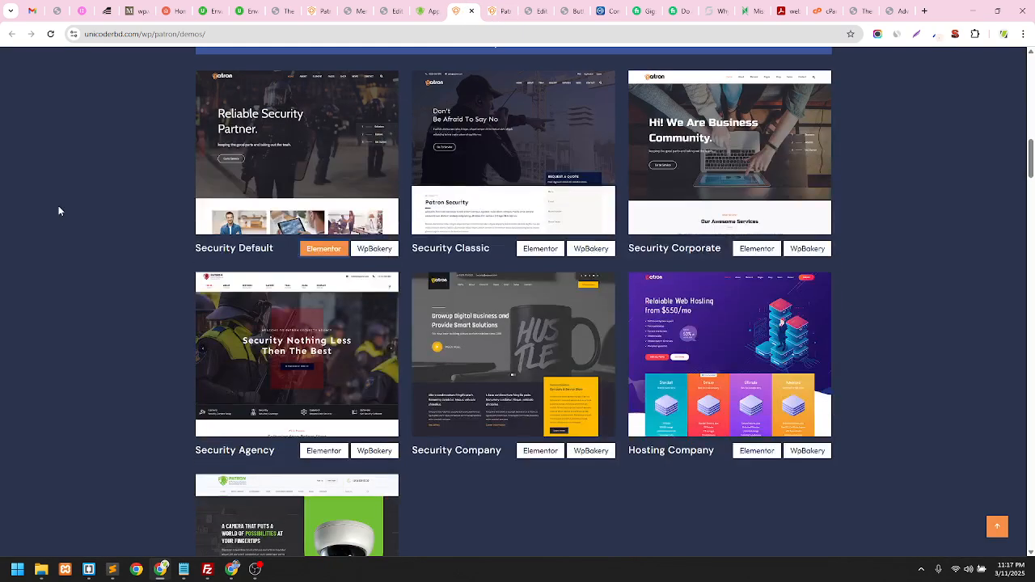
scroll(371, 249, up, 1)
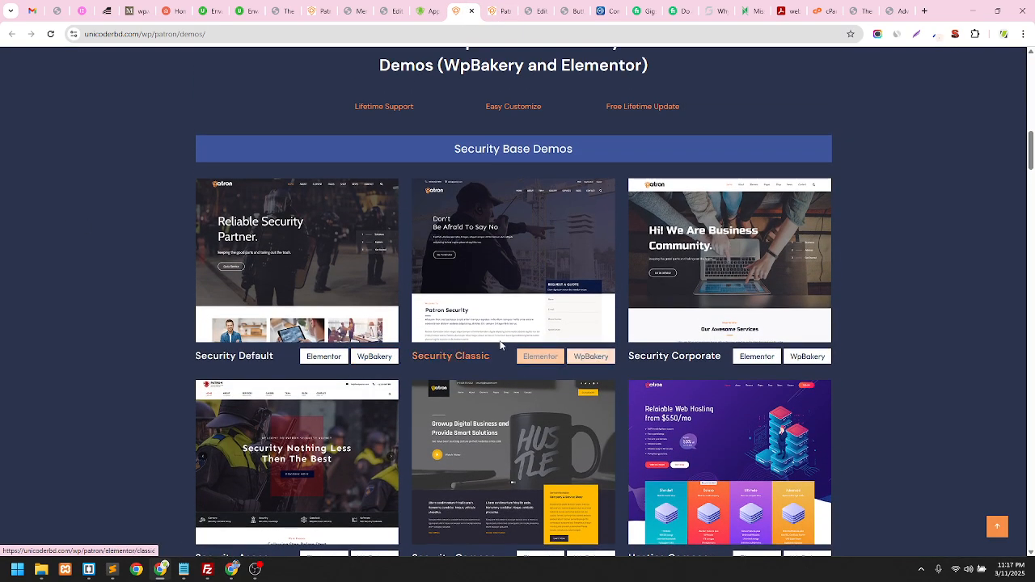
scroll(500, 346, up, 3)
scroll(509, 293, down, 3)
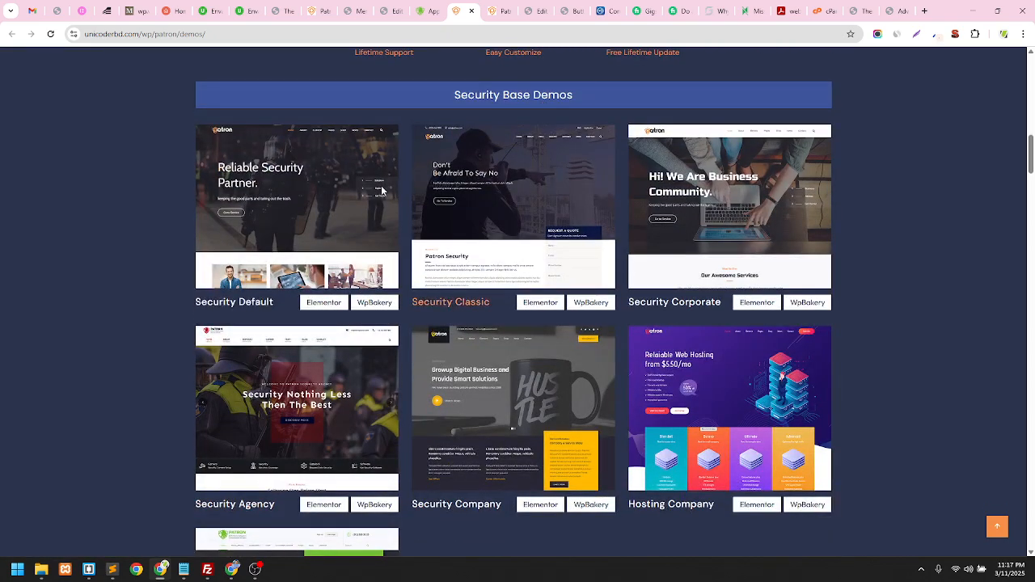
Switch to the Advance WordPress Course dashboard and open the page for adding a new plugin
click(529, 10)
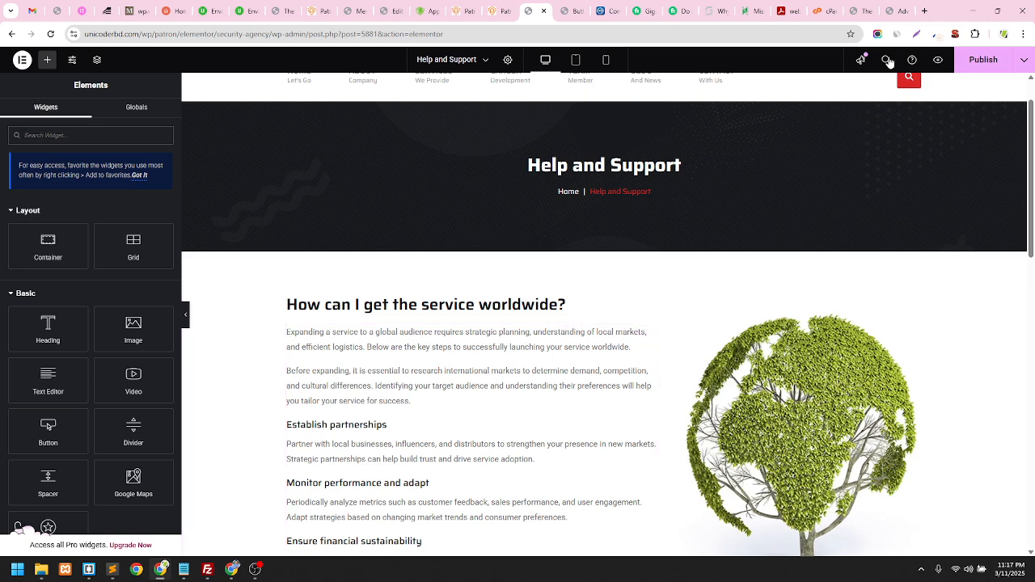
click(872, 6)
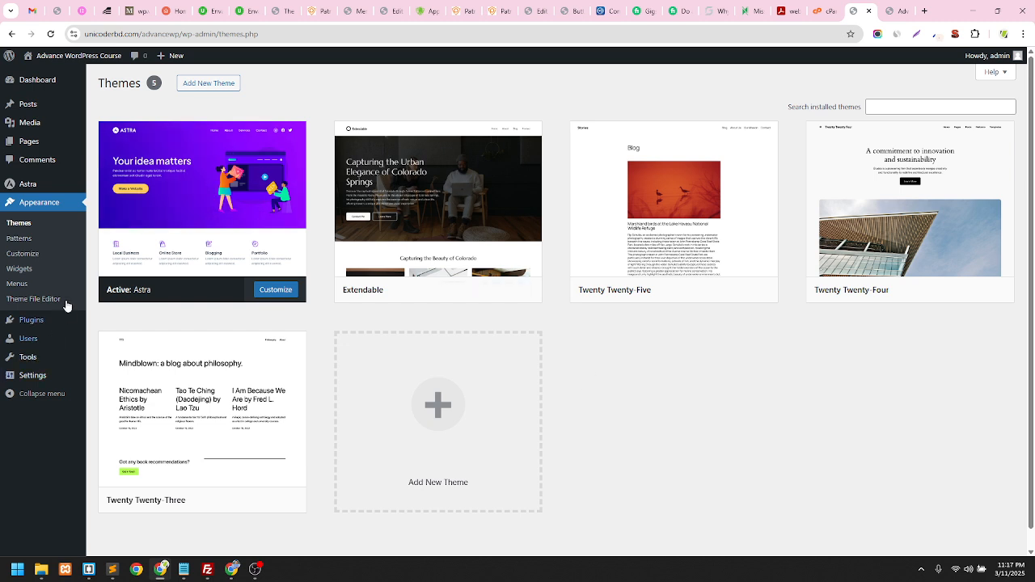
click(33, 326)
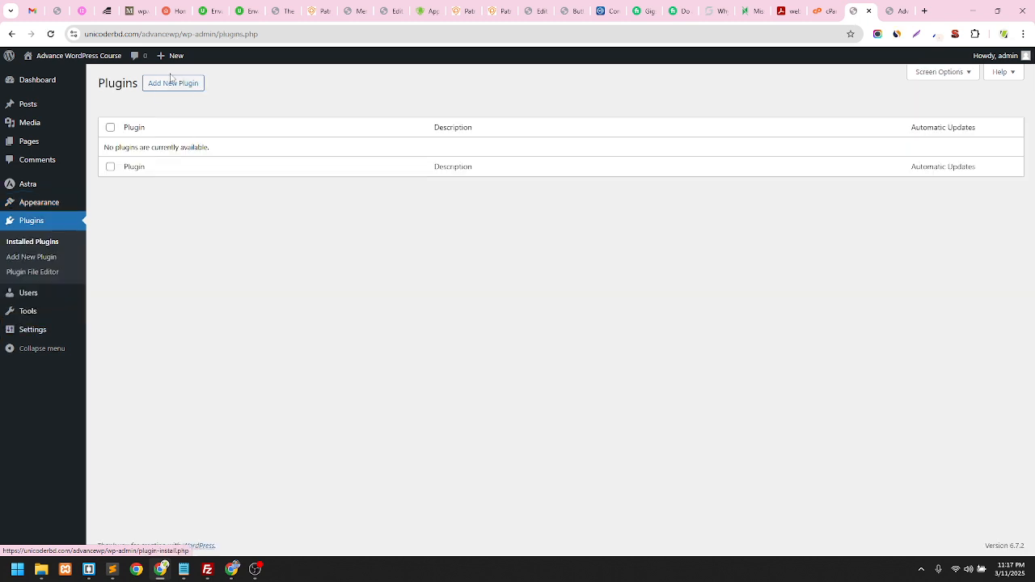
mouse_move(19, 207)
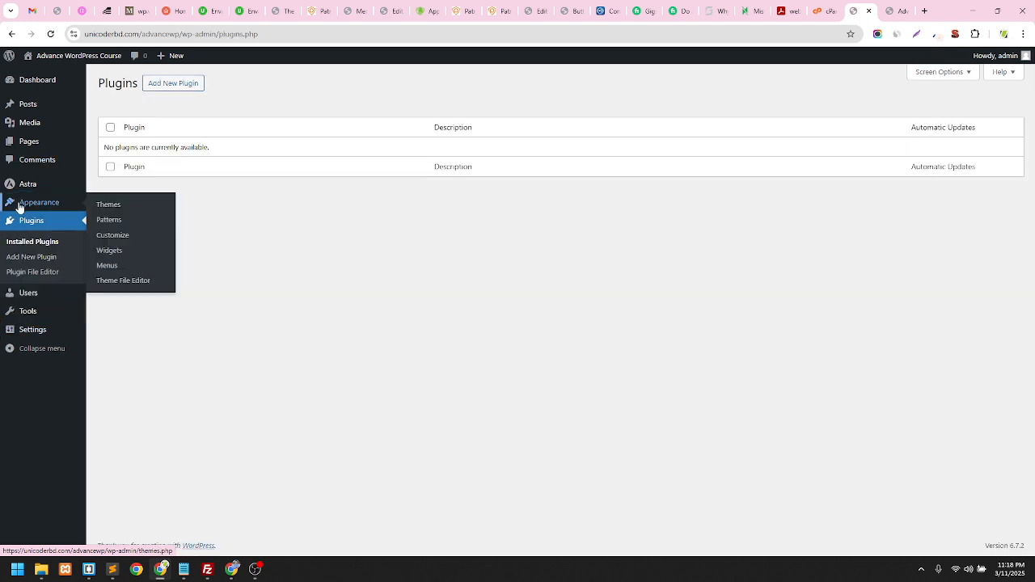
click(172, 84)
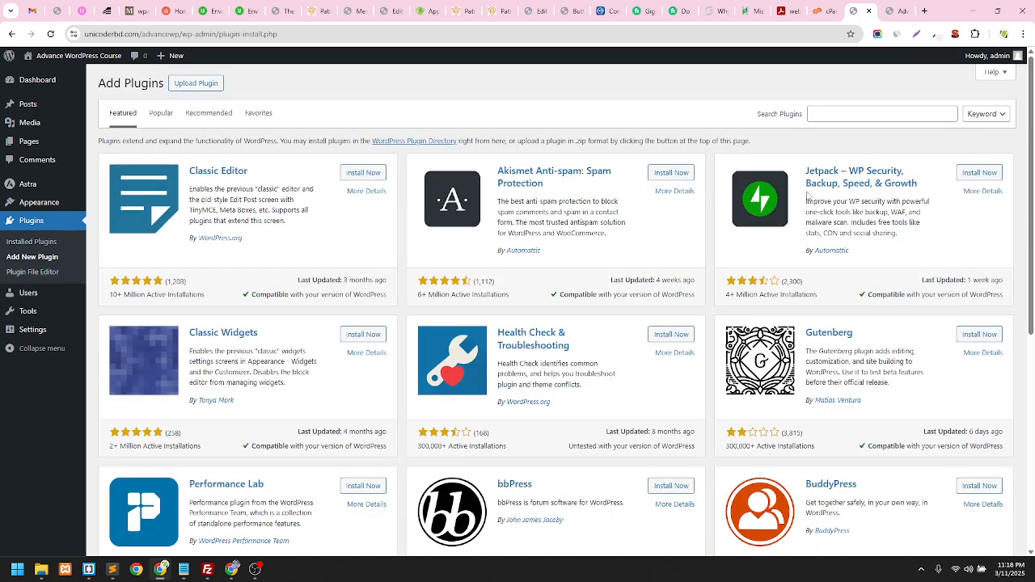
Search the available plugins for "elementor"
click(833, 111)
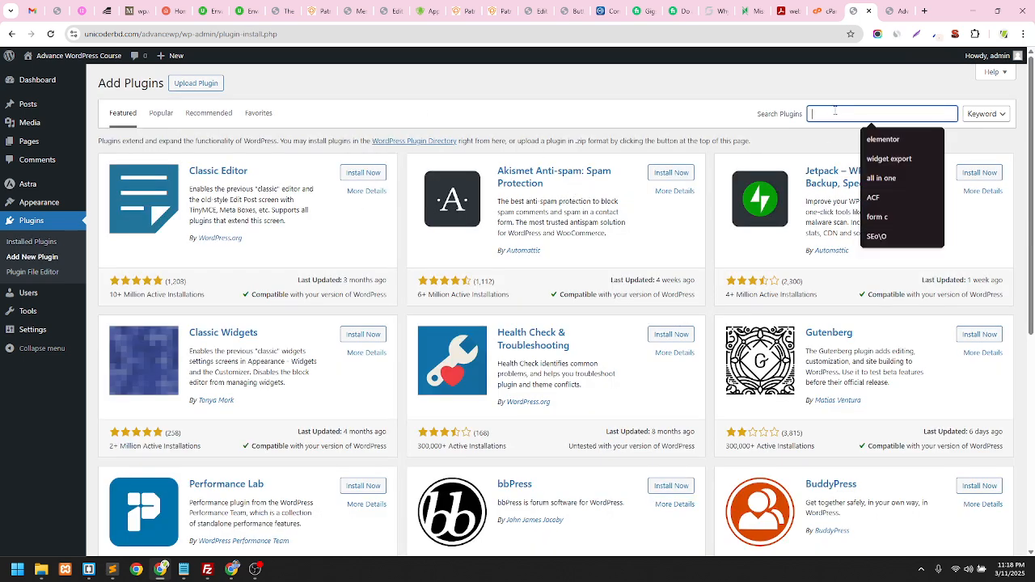
text(element)
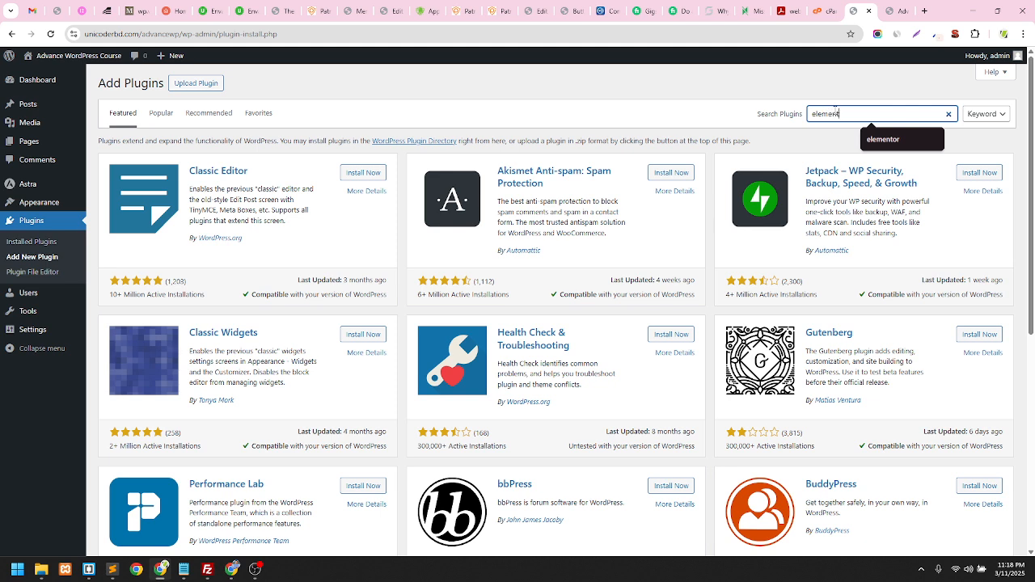
text(or)
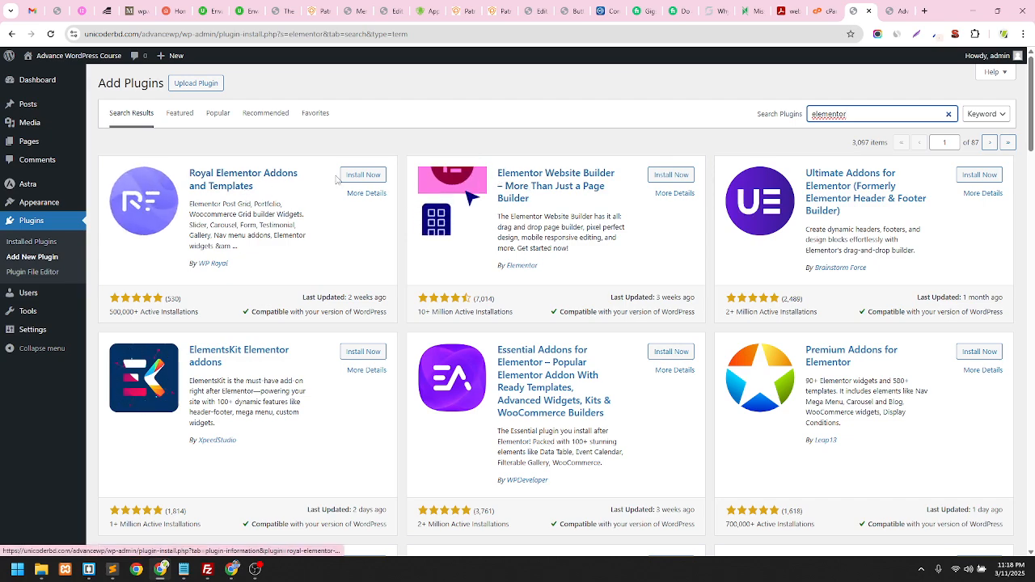
Browse the first page of plugin results, examining the Elementor builder and the various addons made for it
scroll(640, 280, down, 2)
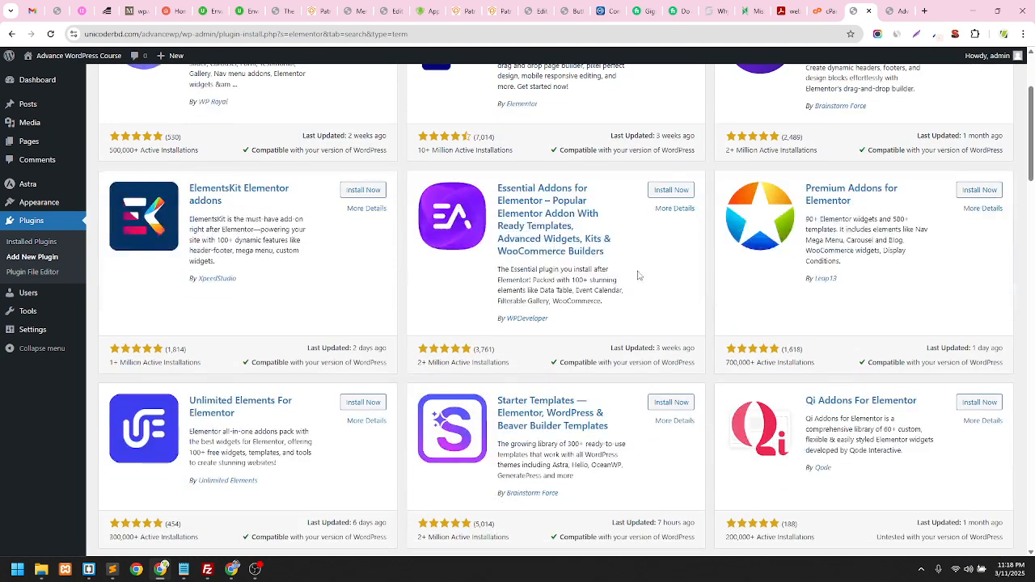
scroll(629, 270, up, 2)
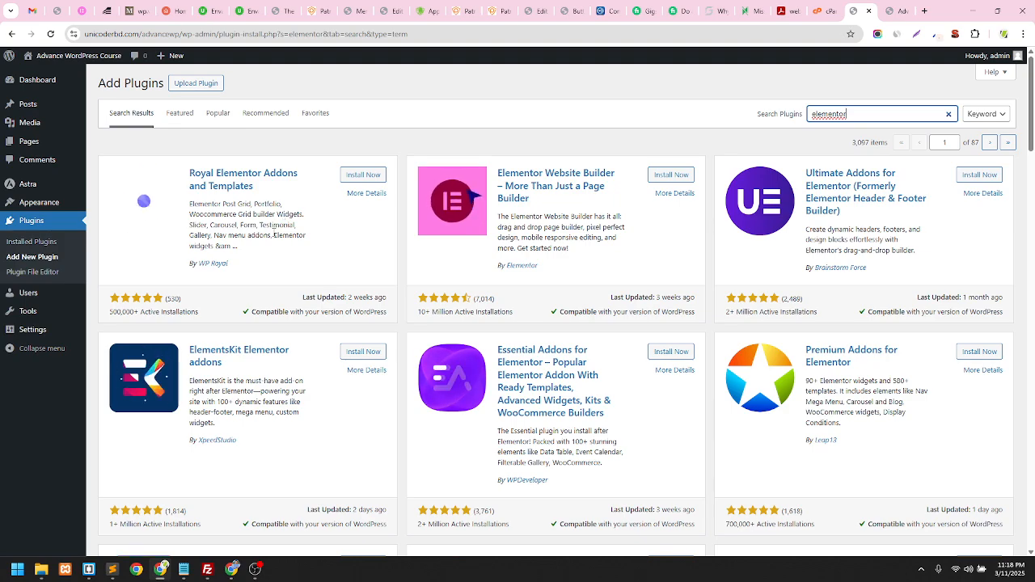
scroll(291, 235, down, 2)
scroll(304, 235, down, 3)
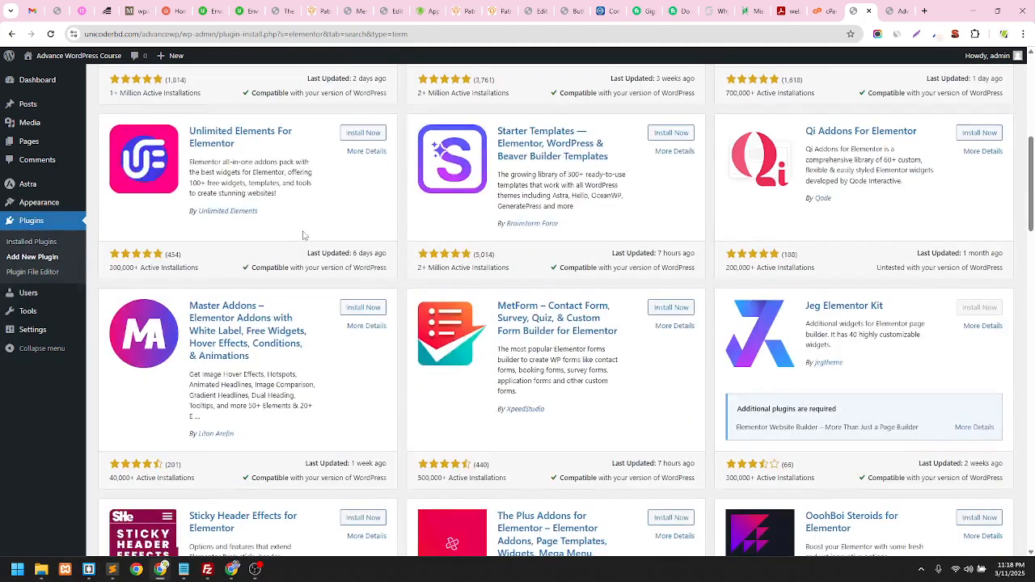
scroll(307, 235, down, 6)
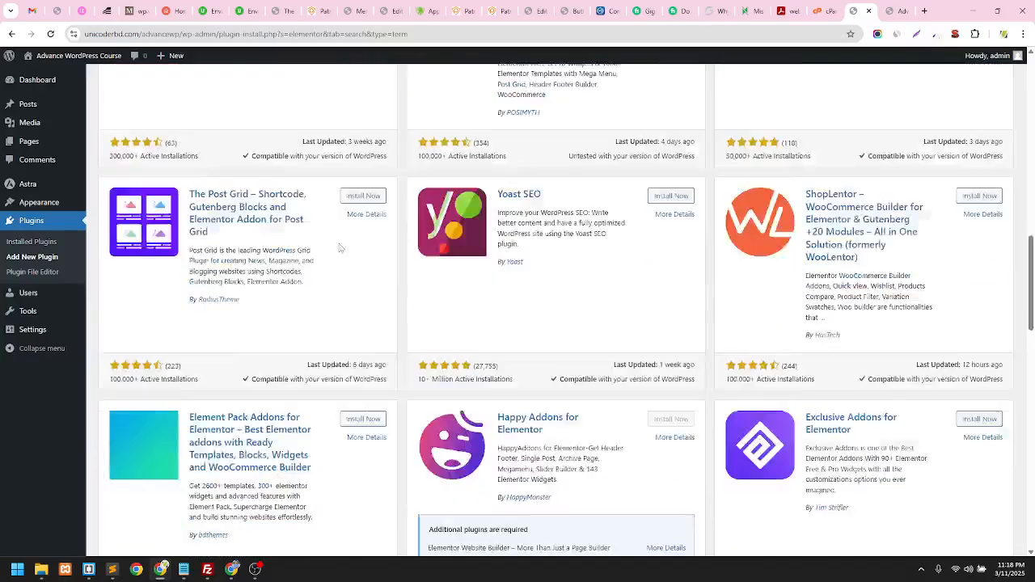
scroll(340, 248, down, 8)
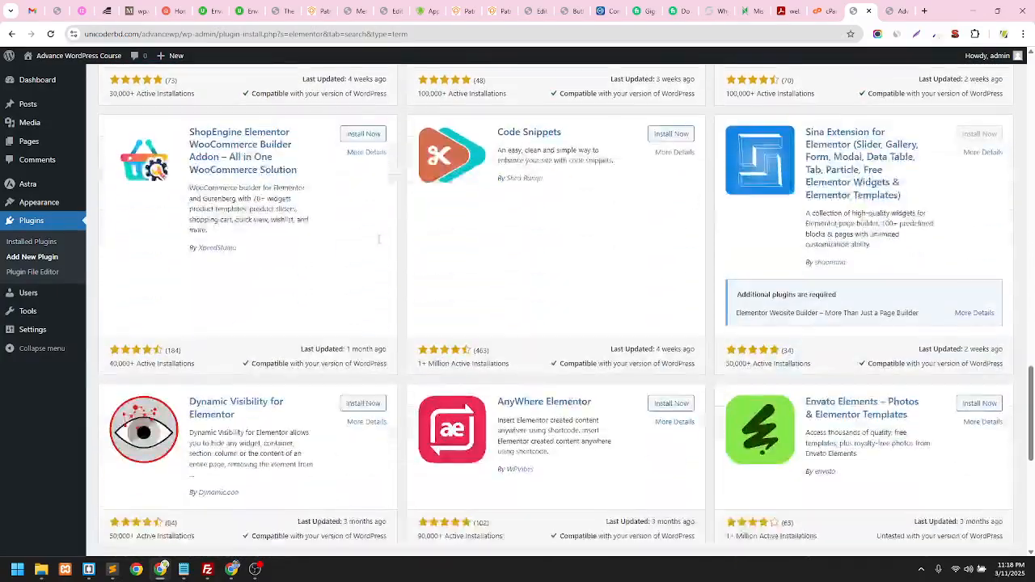
scroll(523, 190, down, 3)
scroll(525, 190, up, 4)
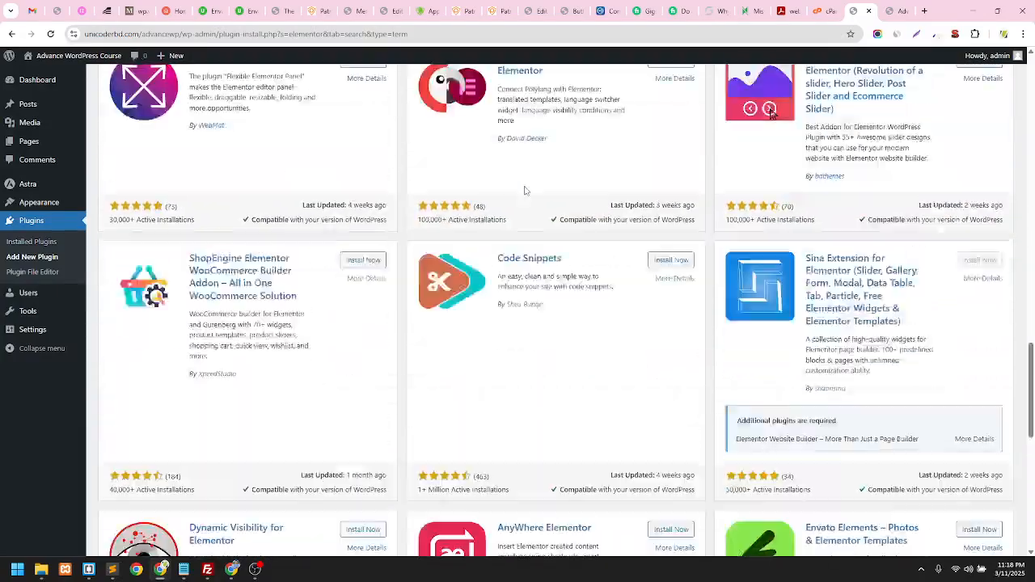
scroll(524, 190, up, 18)
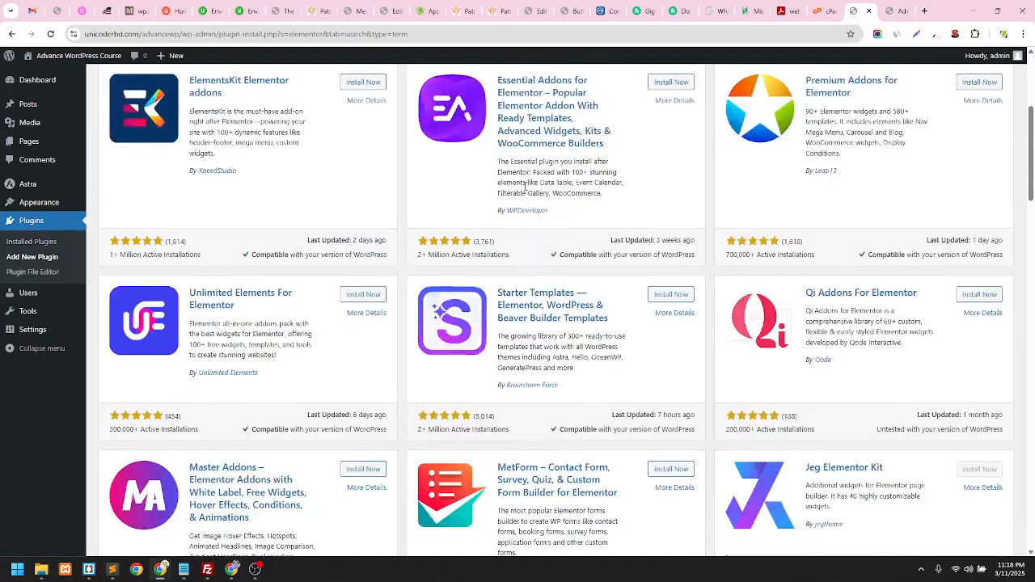
scroll(526, 188, up, 4)
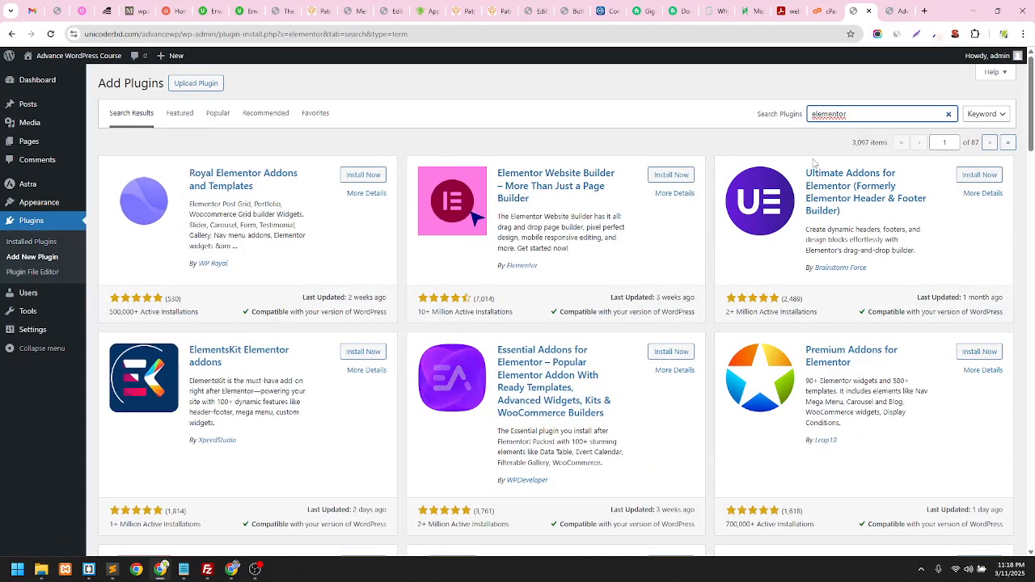
scroll(397, 217, down, 2)
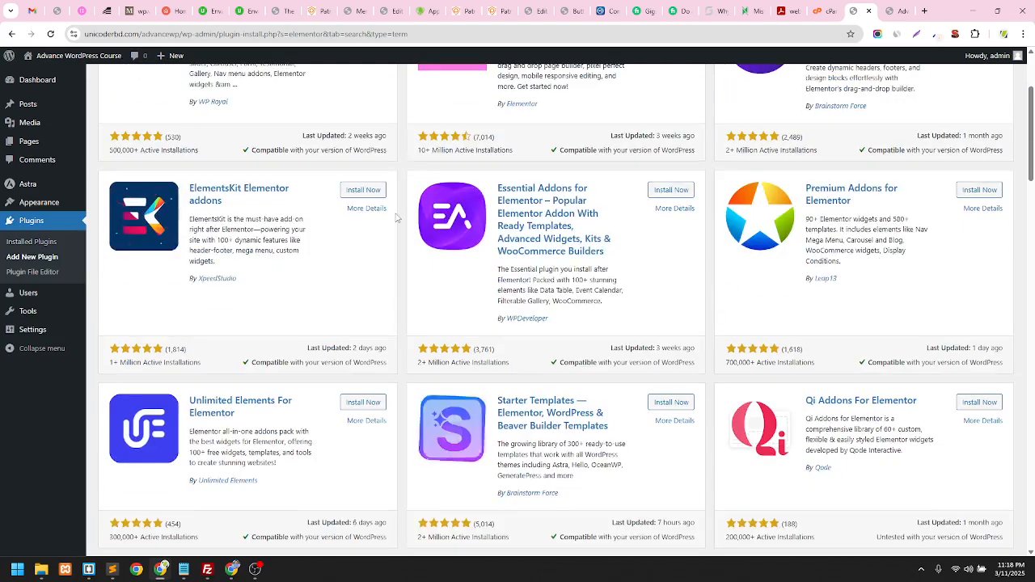
scroll(397, 217, down, 4)
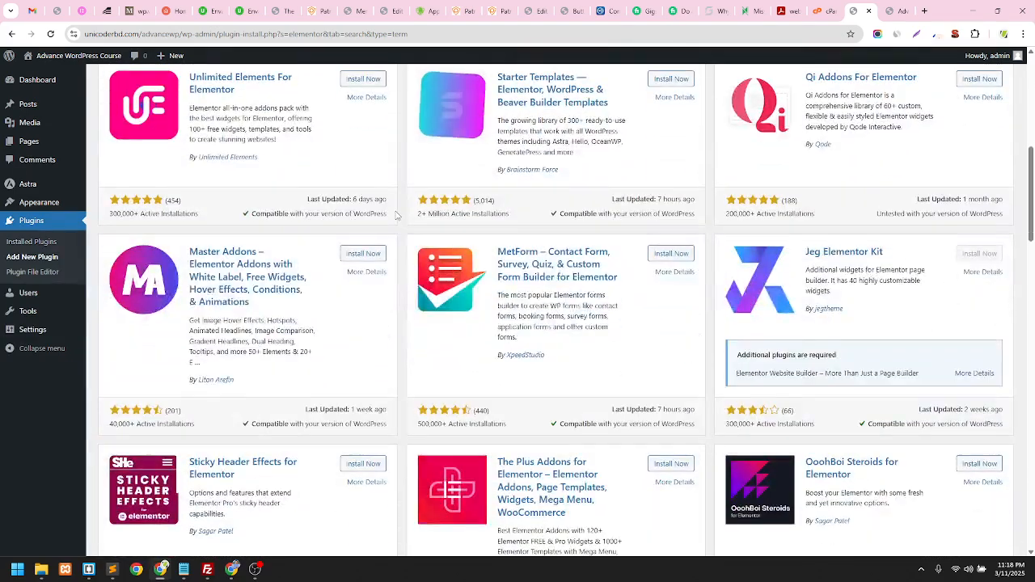
scroll(397, 215, down, 2)
scroll(397, 215, down, 2)
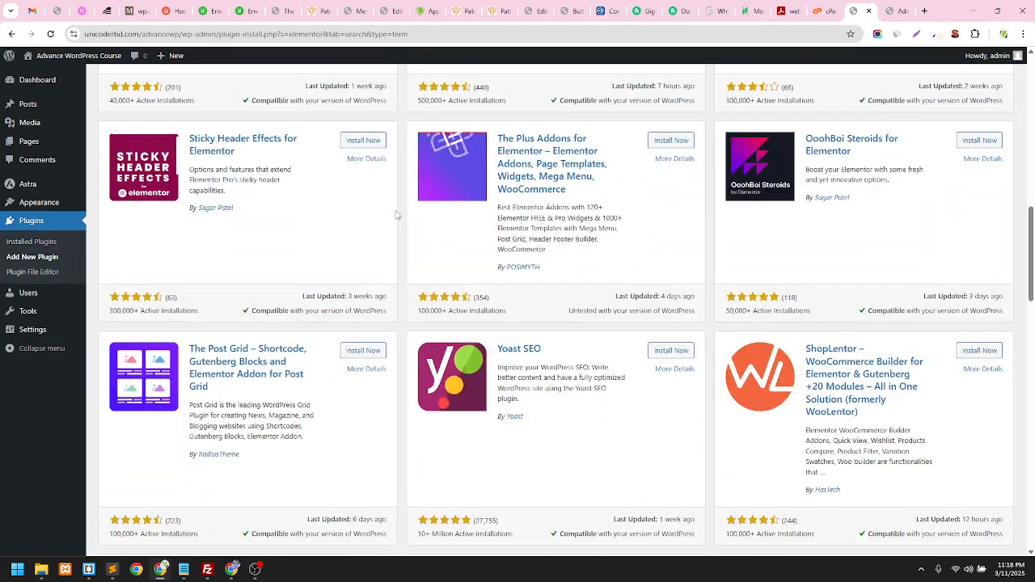
scroll(397, 215, down, 2)
scroll(397, 215, down, 2)
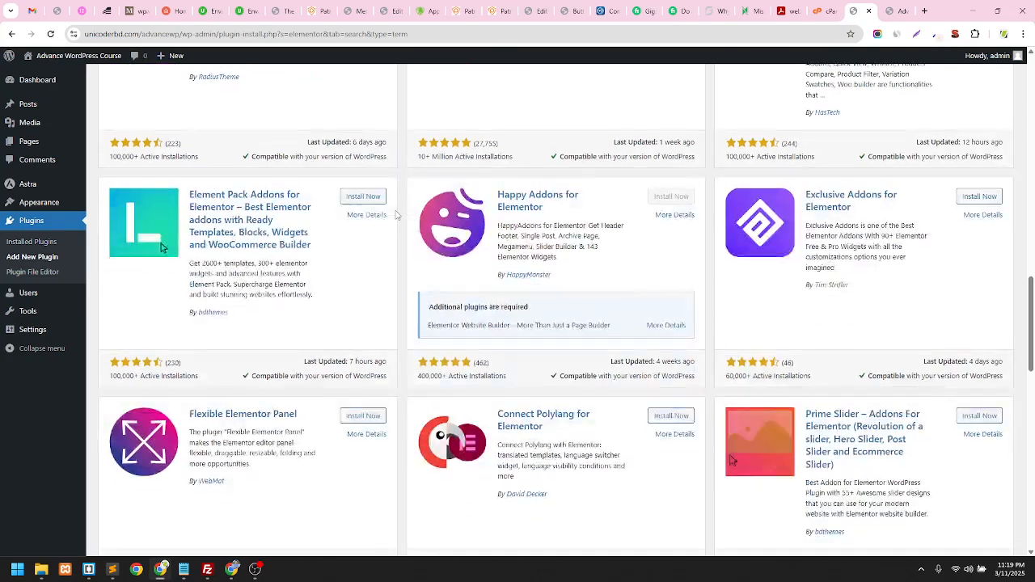
scroll(397, 215, down, 2)
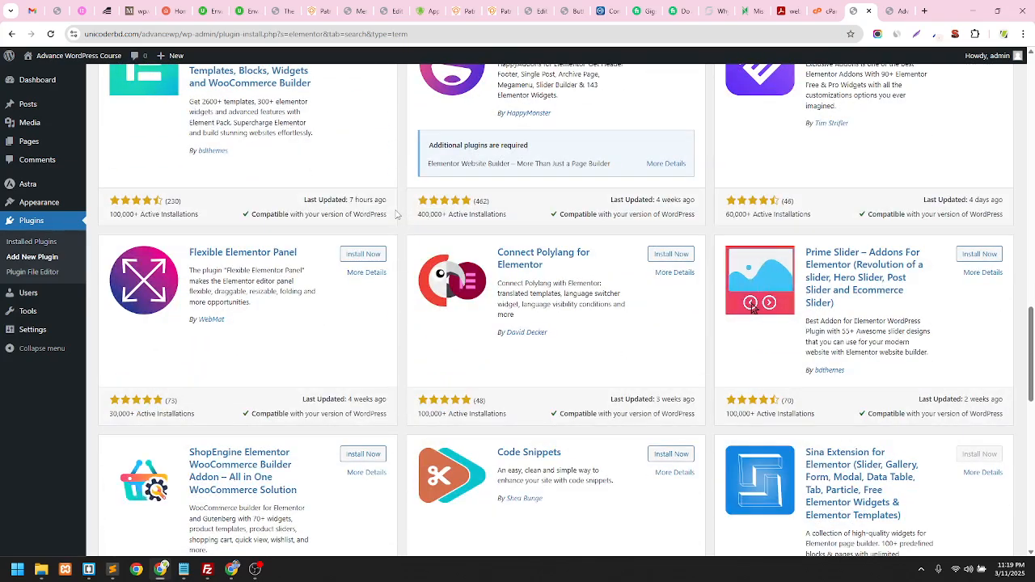
scroll(397, 215, down, 2)
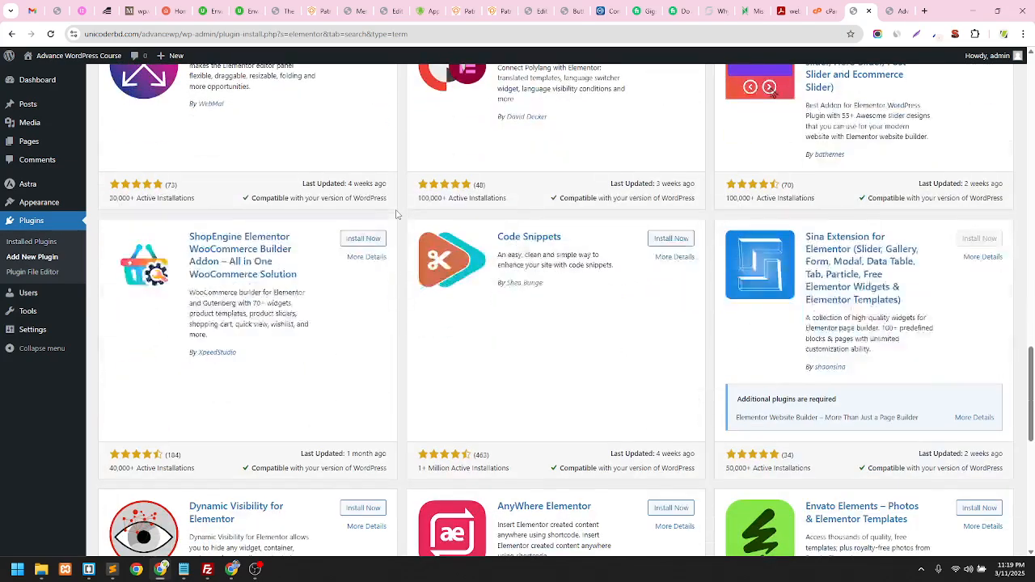
scroll(397, 215, down, 3)
scroll(396, 213, down, 3)
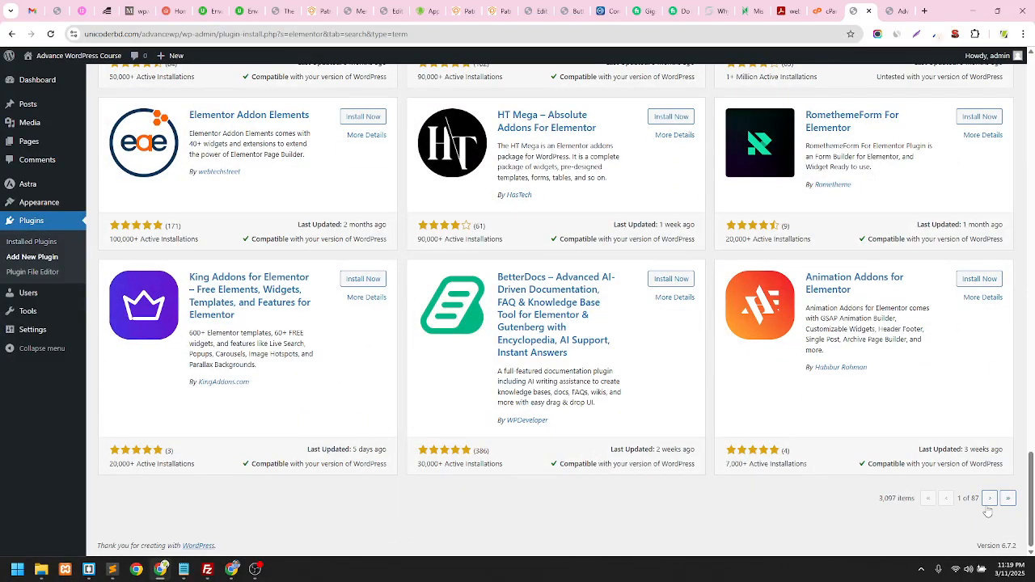
scroll(989, 495, up, 10)
scroll(821, 296, up, 10)
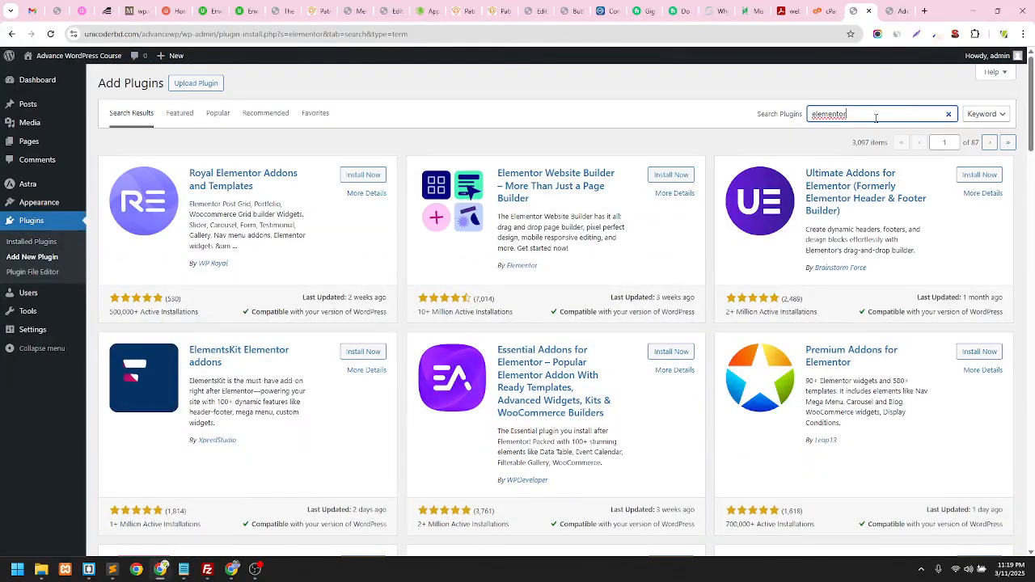
Clear the plugin search and search again for "Elementor"
key(BackSpace)
key(BackSpace)
key(BackSpace)
key(BackSpace)
key(BackSpace)
key(BackSpace)
key(BackSpace)
key(BackSpace)
key(BackSpace)
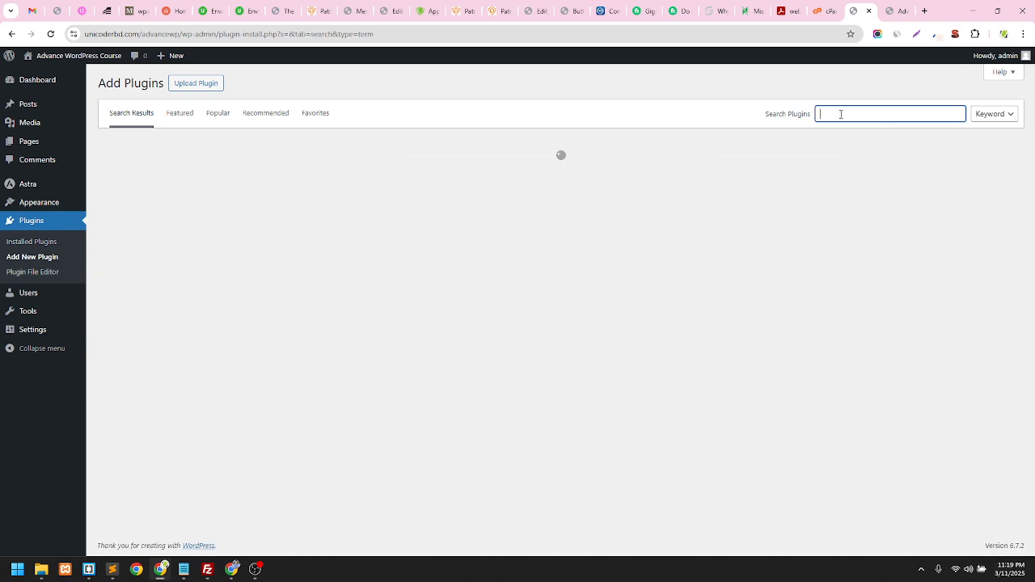
text(Elemen)
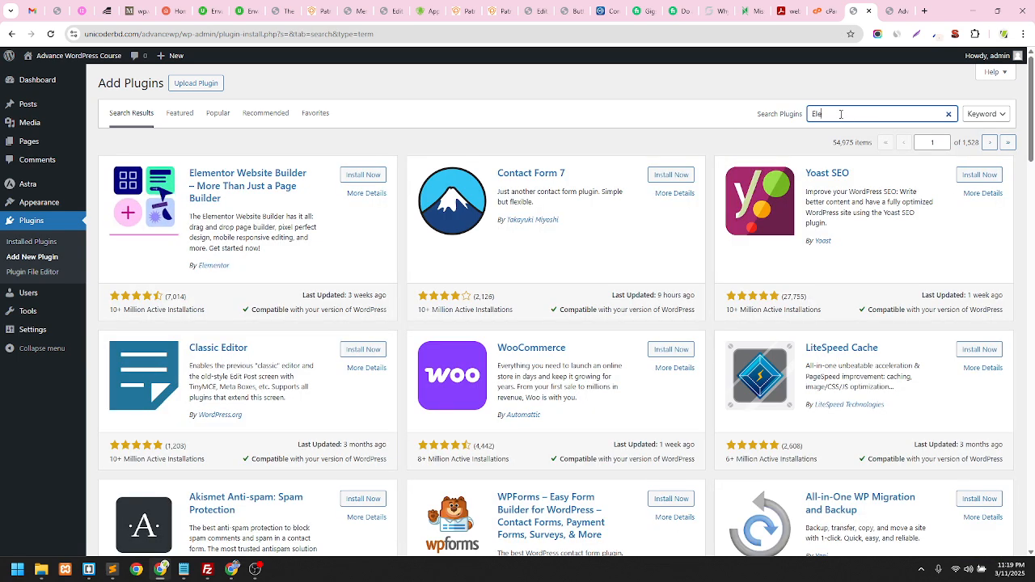
text(tor)
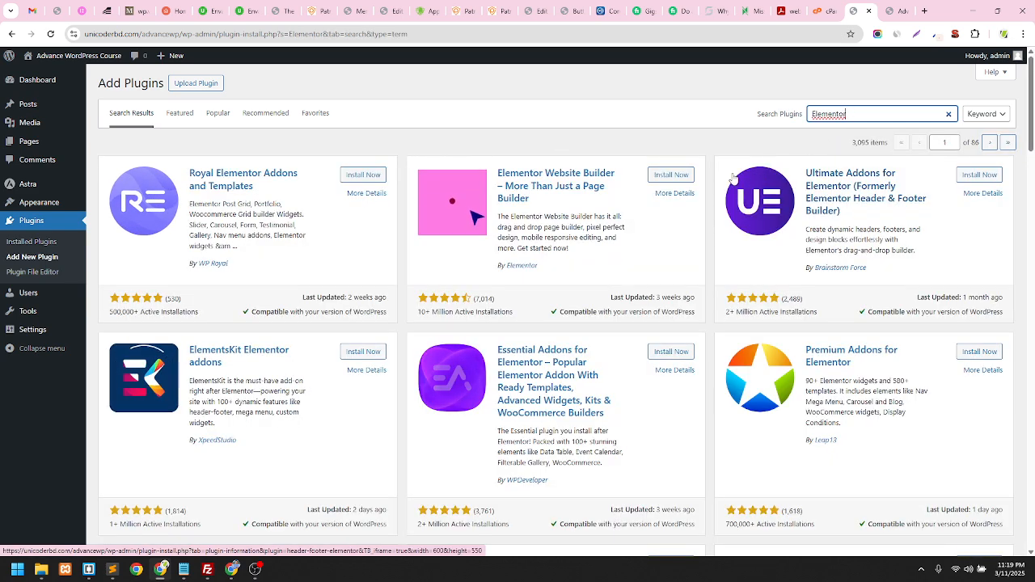
Examine the Elementor Website Builder plugin's title and card and compare it with the surrounding addon results
scroll(566, 203, down, 2)
scroll(502, 214, up, 2)
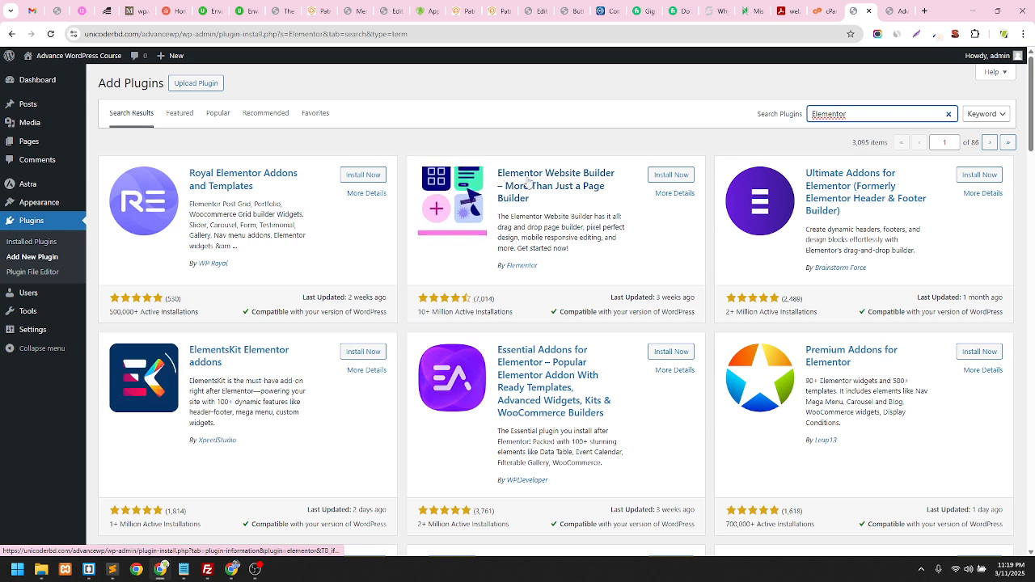
click(614, 174)
drag(615, 173, 495, 175)
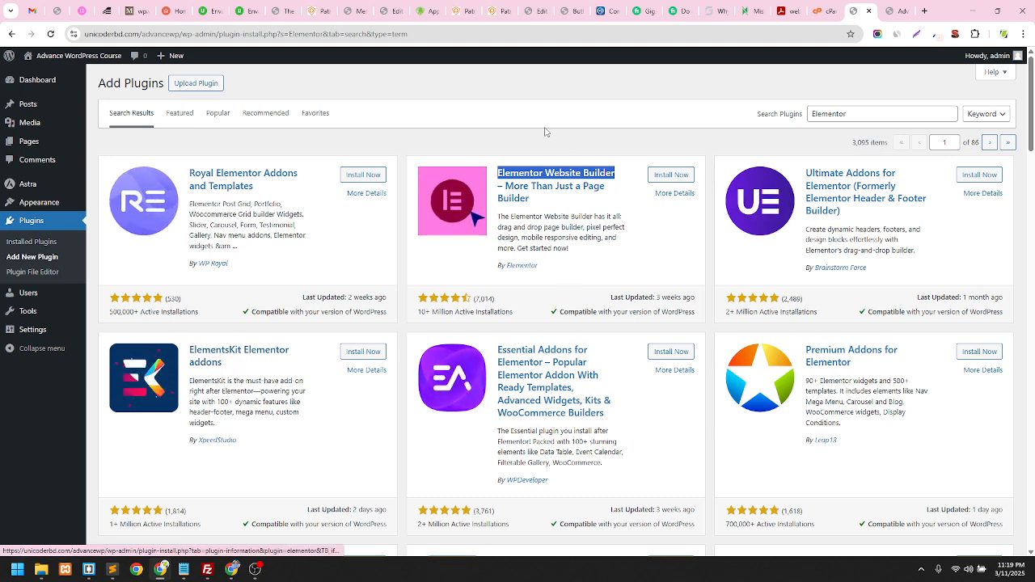
click(495, 188)
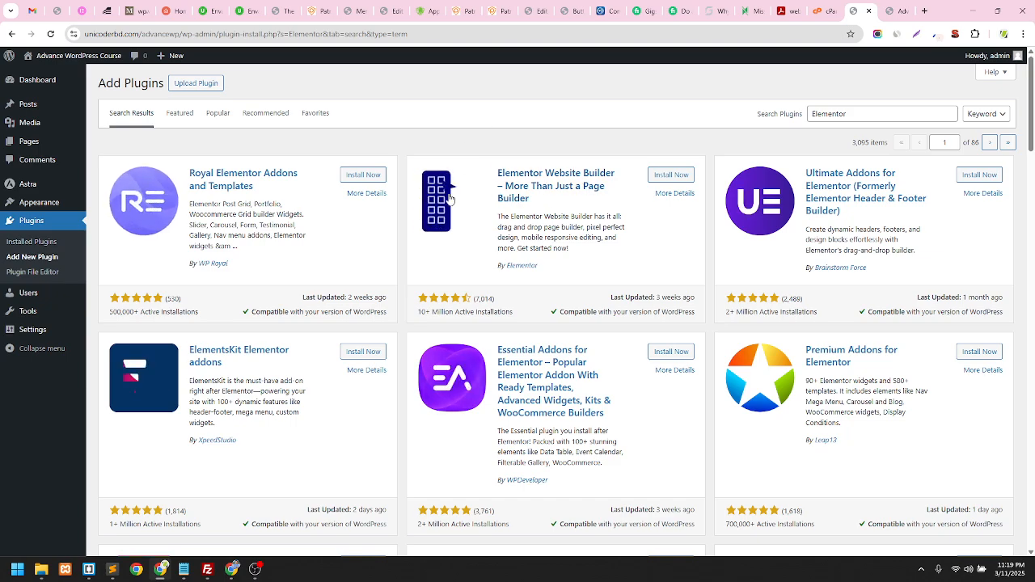
scroll(540, 211, down, 5)
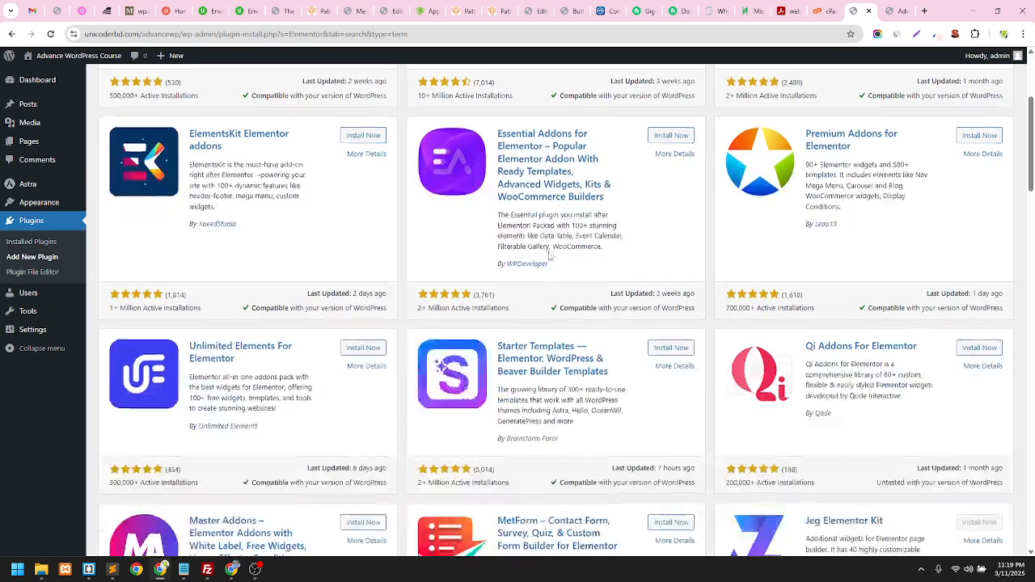
scroll(556, 251, up, 5)
scroll(557, 251, up, 1)
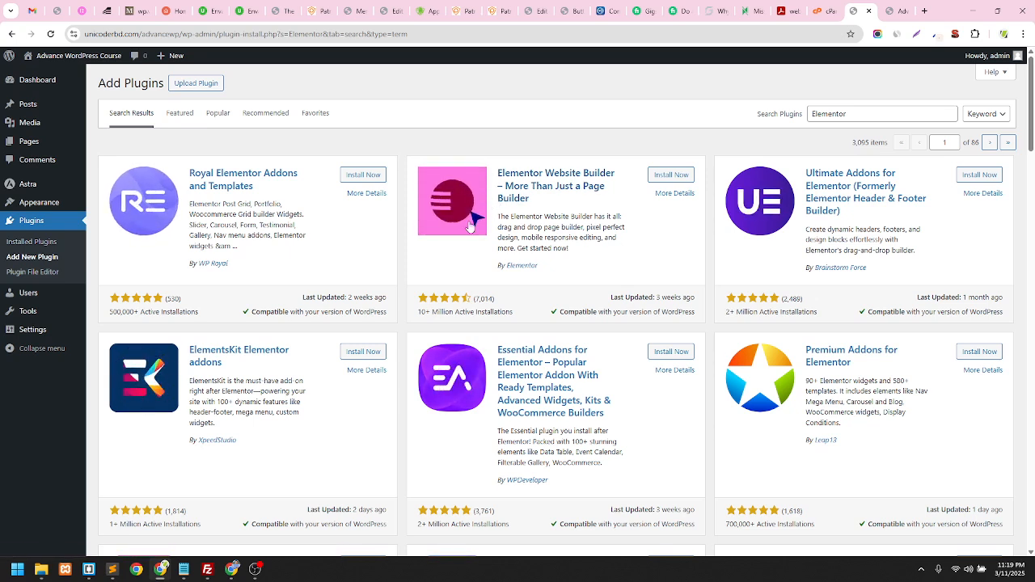
Try to install the Elementor Website Builder plugin, and return to the plugin search results
click(671, 177)
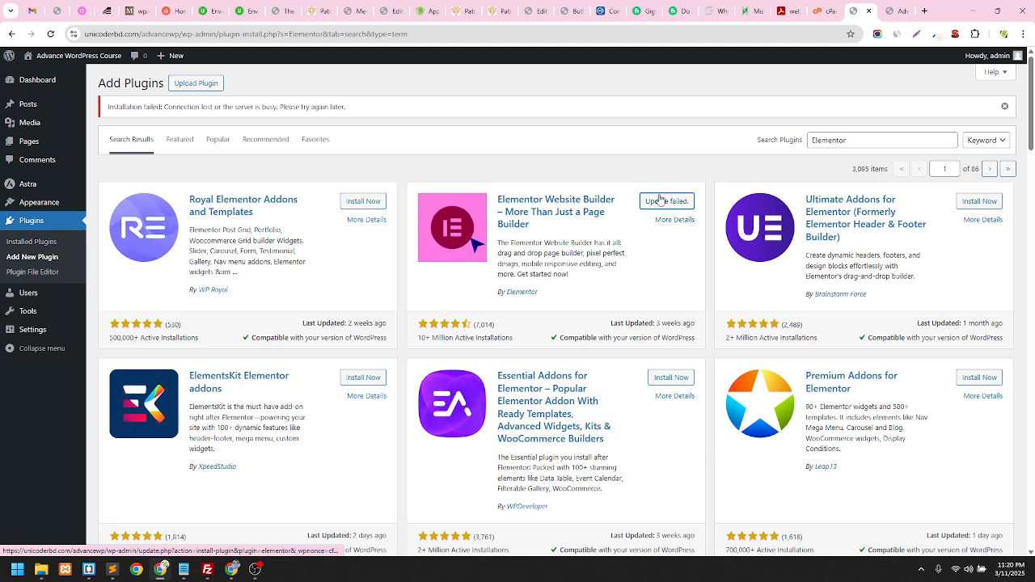
click(542, 218)
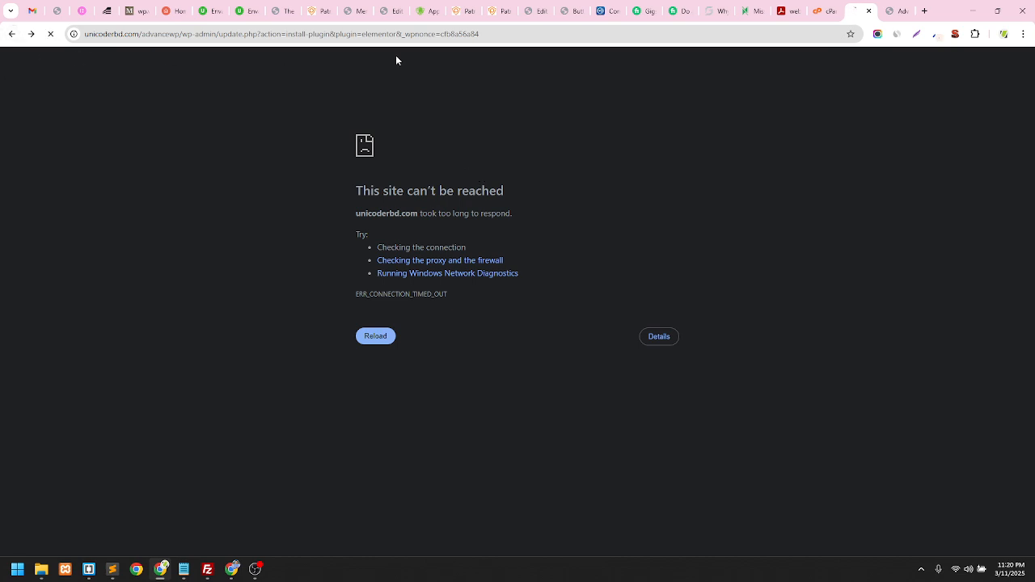
key(alt+Left)
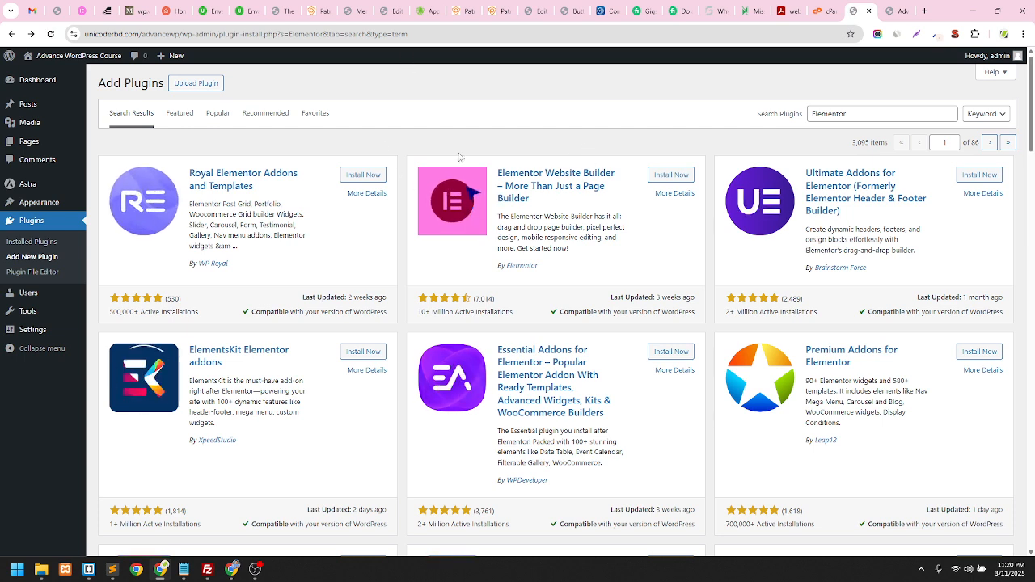
Reload the plugin search results, then install and activate the Elementor Website Builder plugin
click(51, 34)
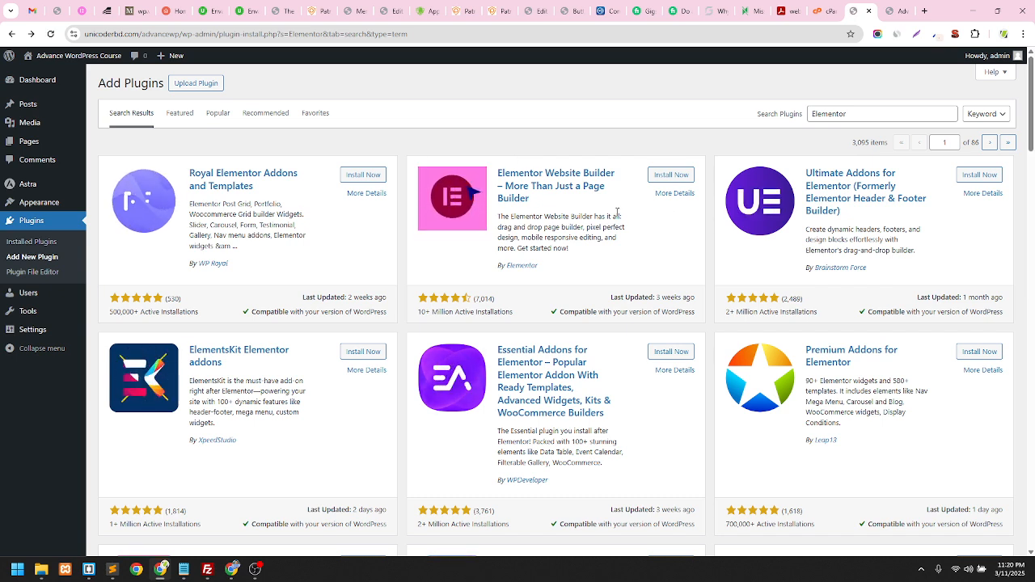
click(670, 175)
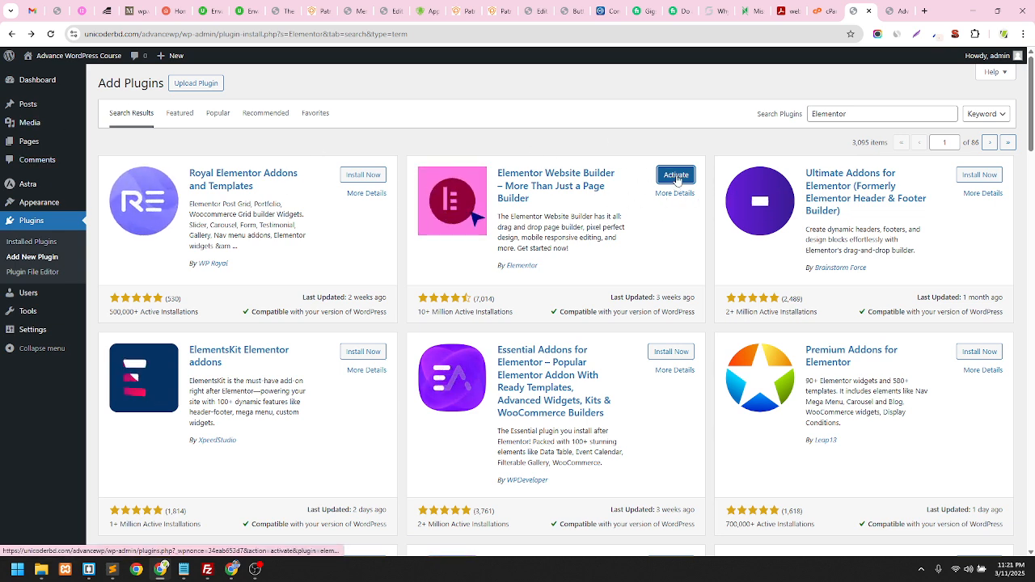
click(676, 176)
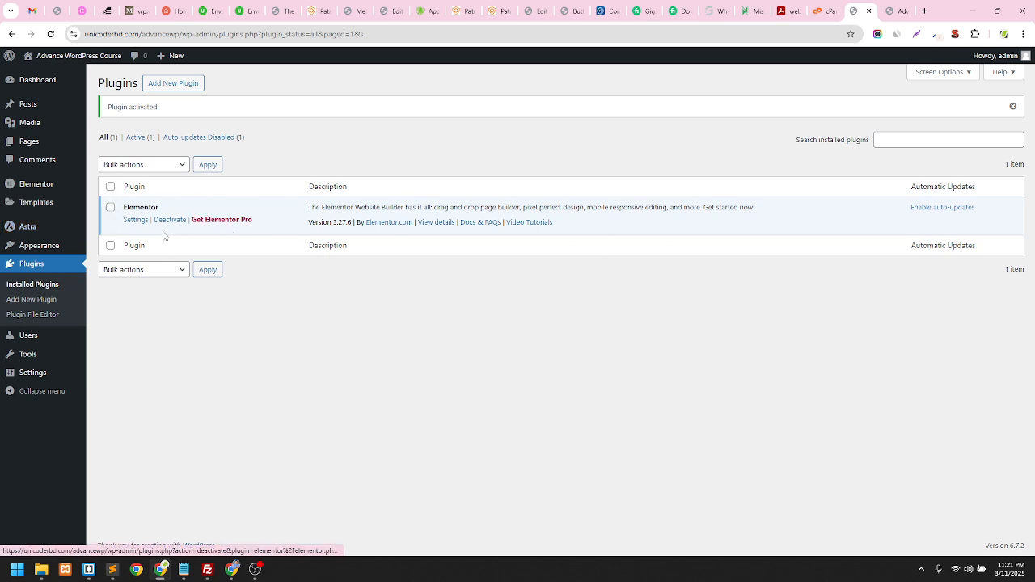
mouse_move(40, 188)
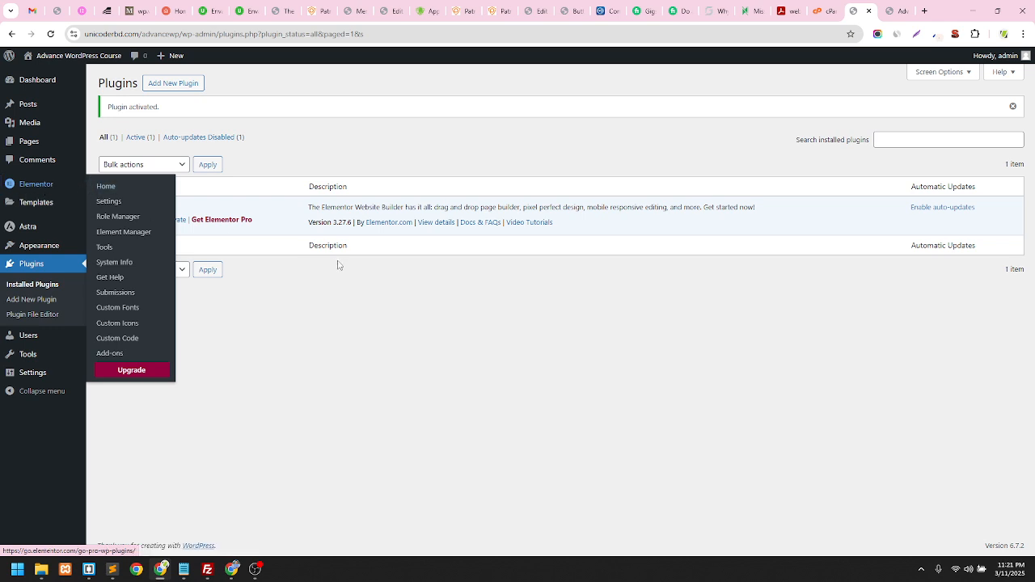
Compare the Patron demo's Application page with the Help and Support page, both open in the Elementor editor
click(384, 6)
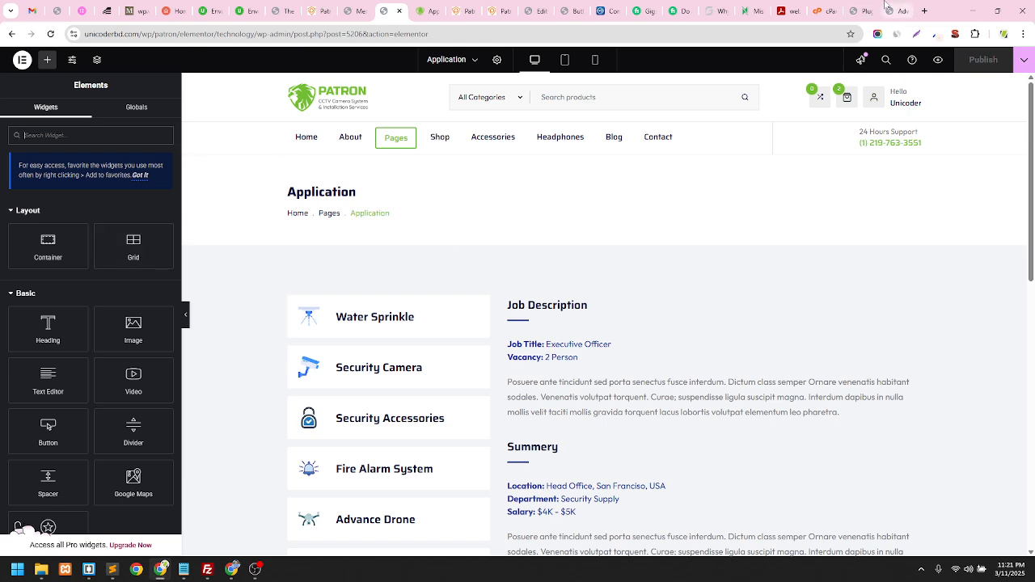
click(527, 10)
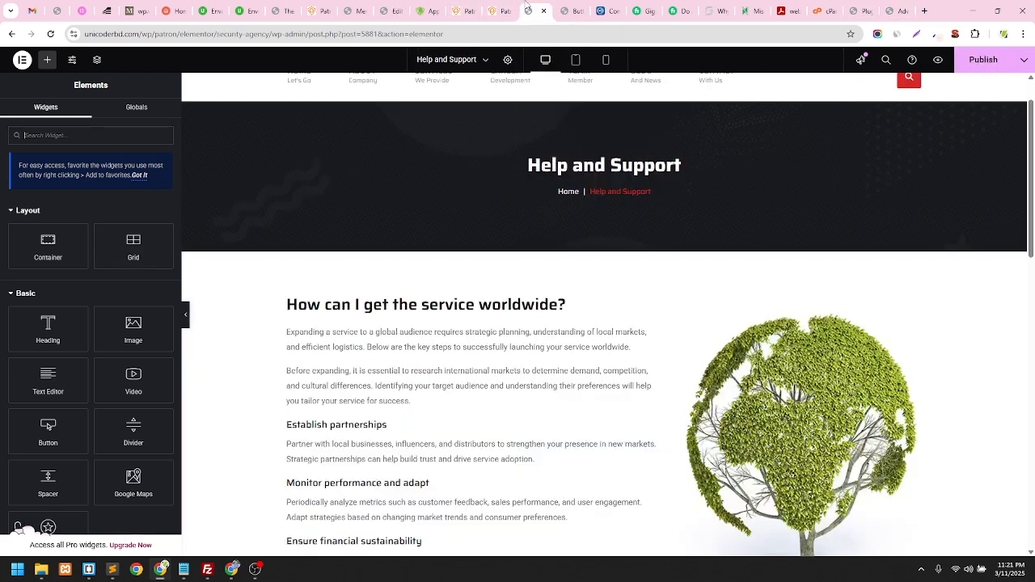
click(404, 6)
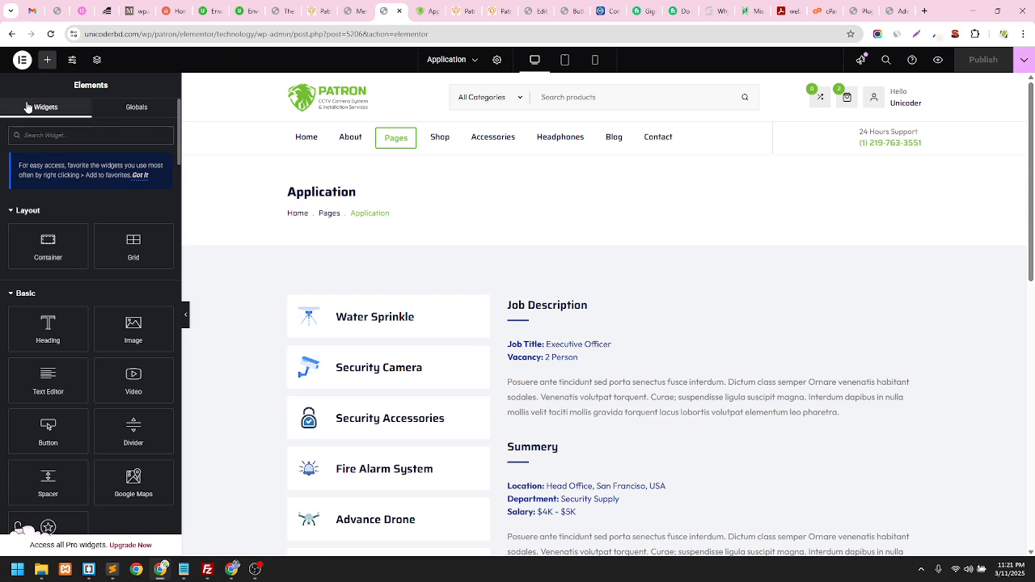
click(23, 59)
click(61, 151)
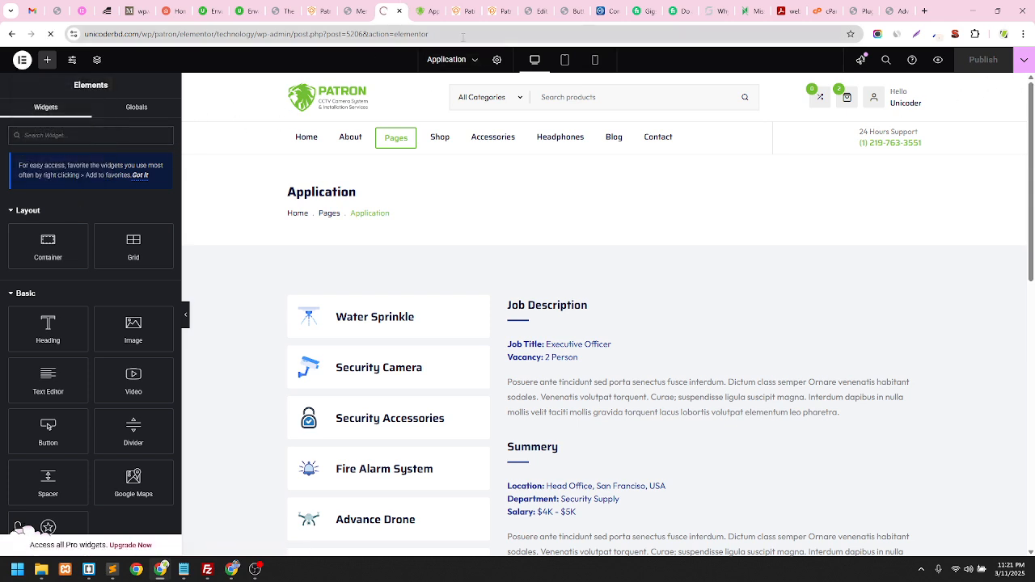
Close the Patron home page and examine the Help and Support page's layout and widgets in the Elementor editor
click(501, 11)
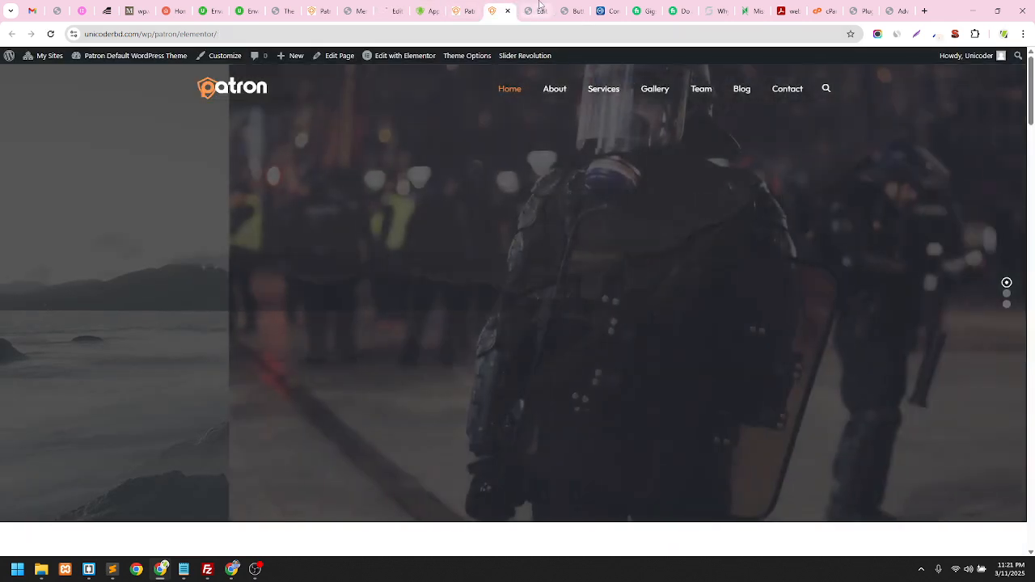
click(537, 10)
click(498, 10)
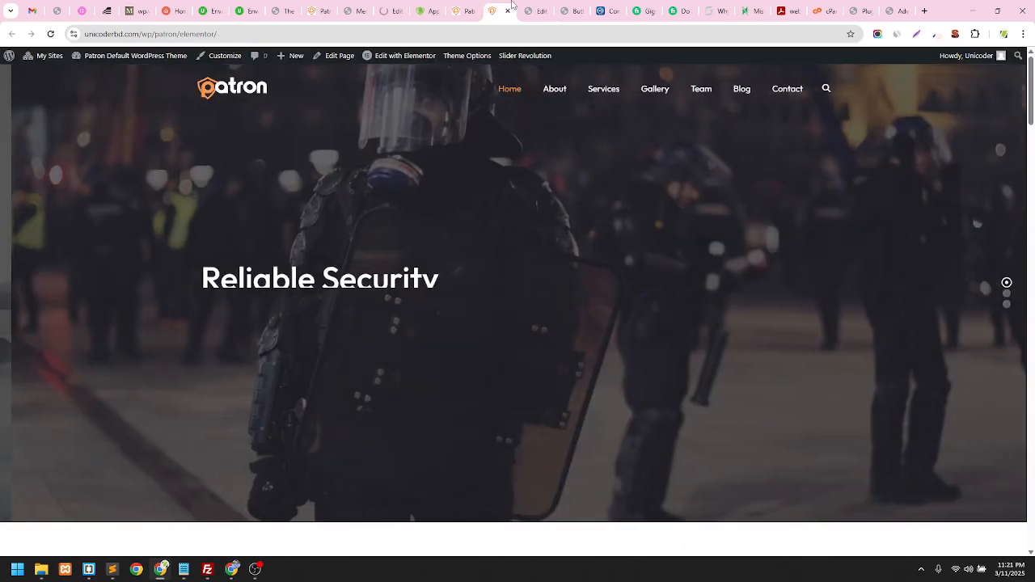
click(507, 11)
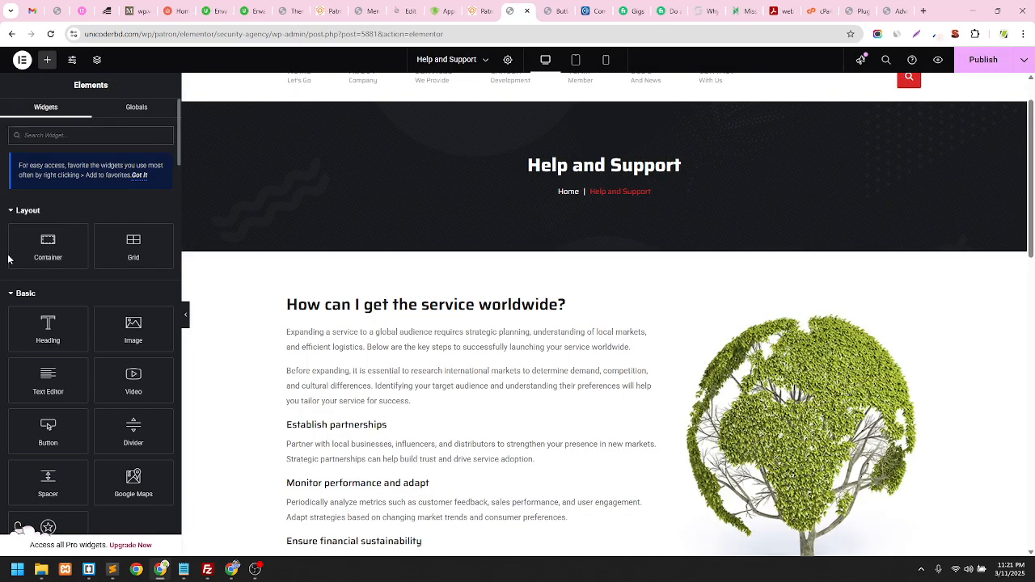
scroll(581, 295, up, 1)
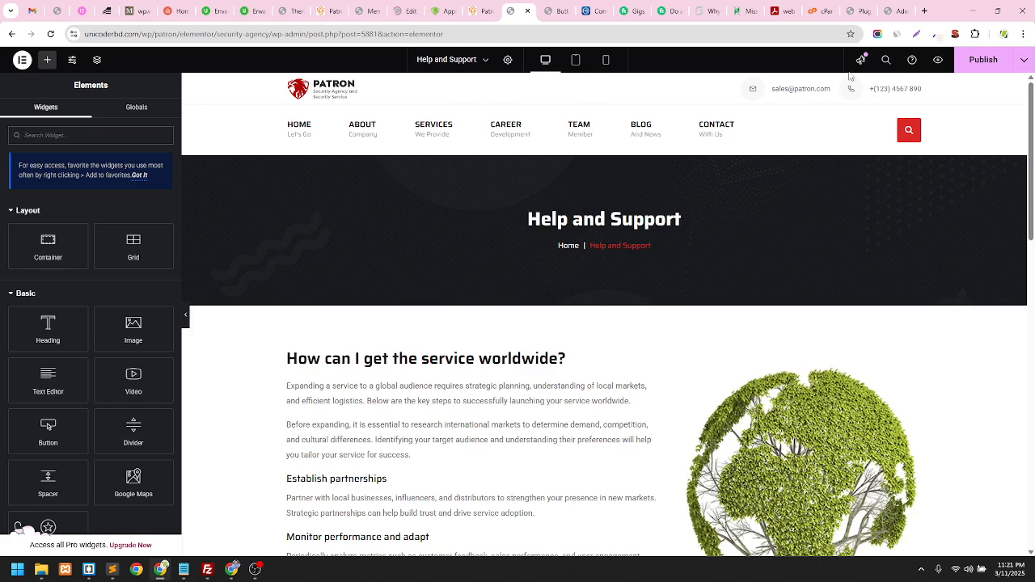
Create a new page titled "Home" on the Advance WordPress Course site and publish it
click(857, 10)
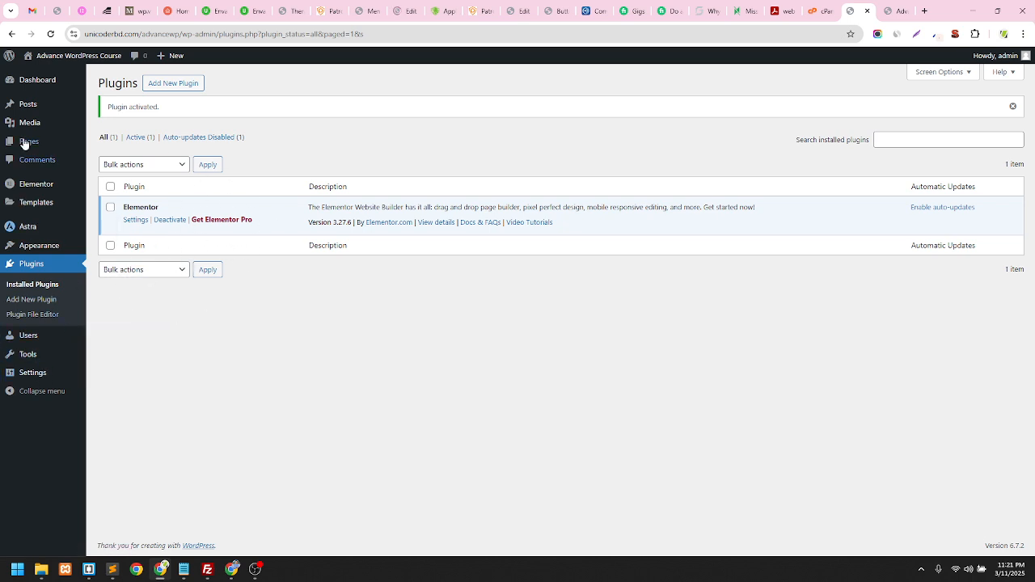
mouse_move(35, 150)
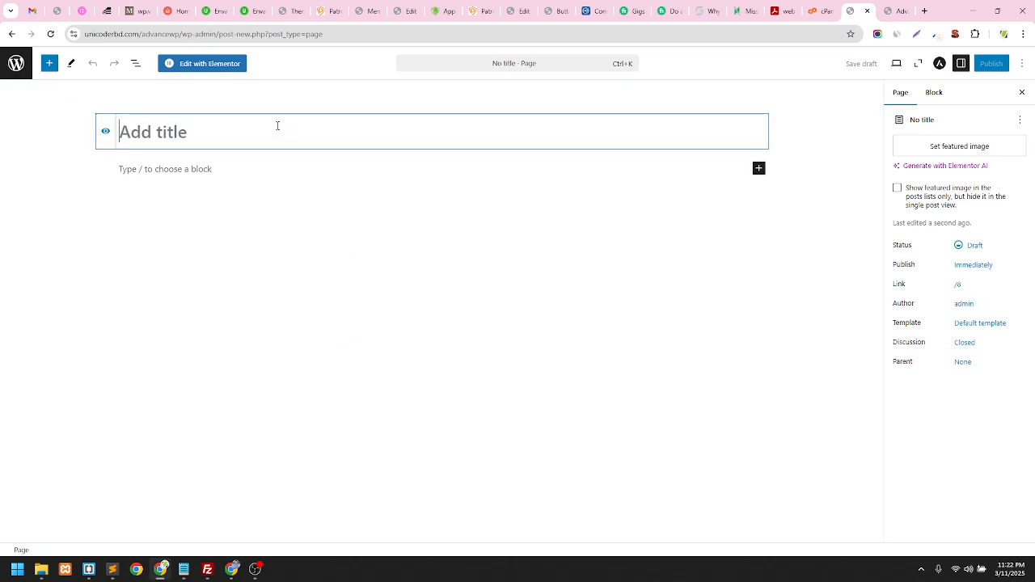
text(Home)
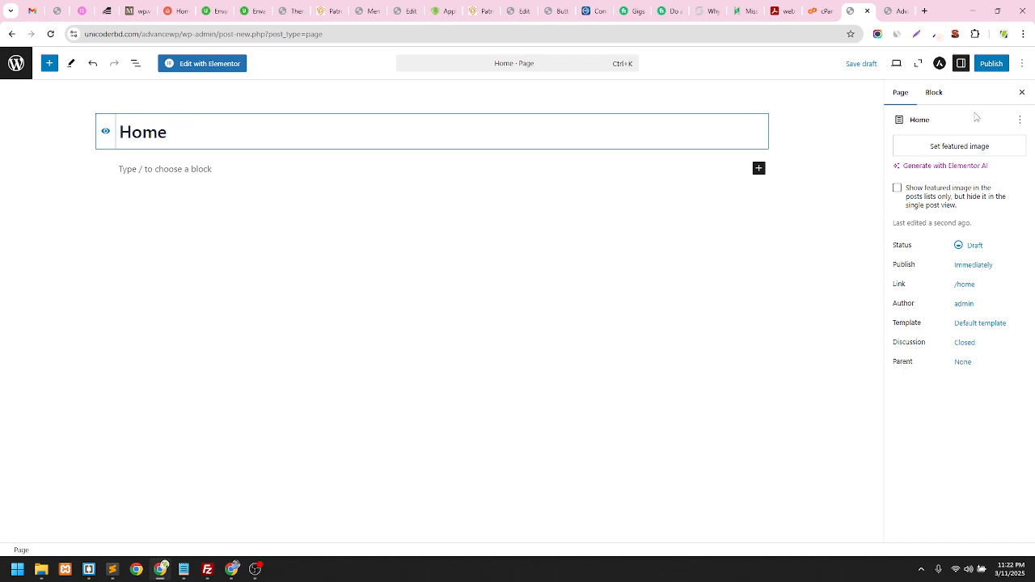
click(991, 65)
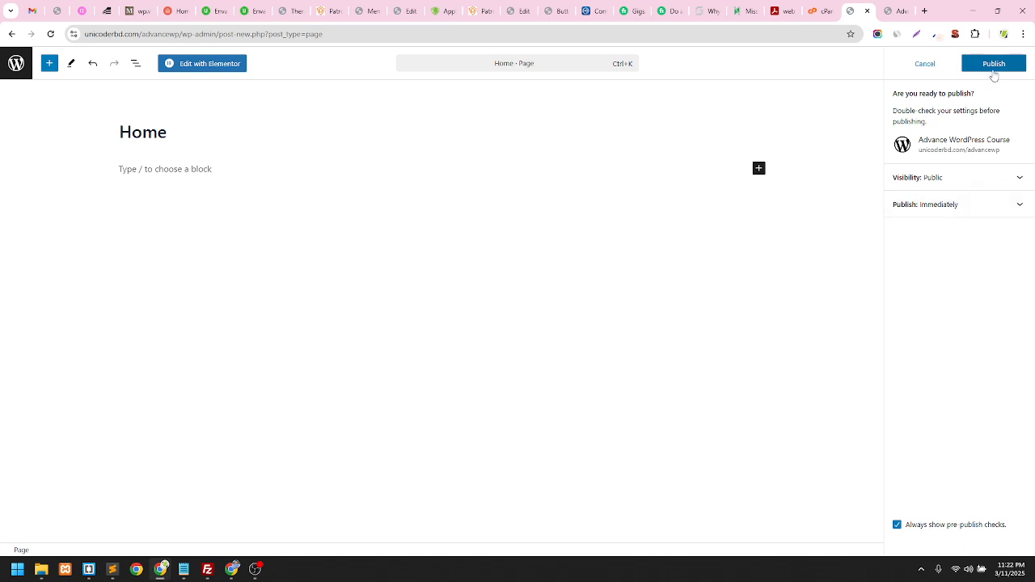
click(995, 70)
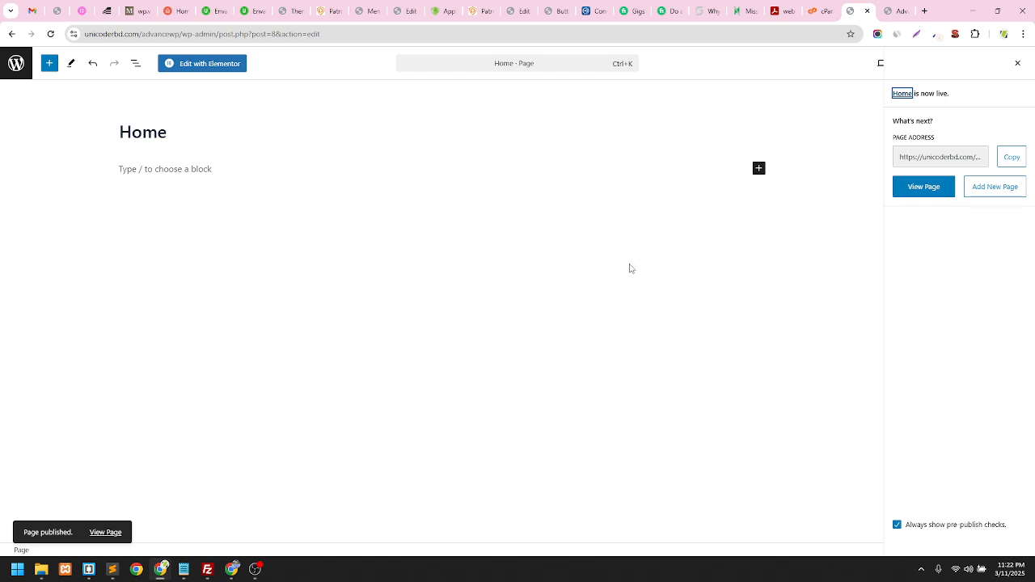
click(1016, 66)
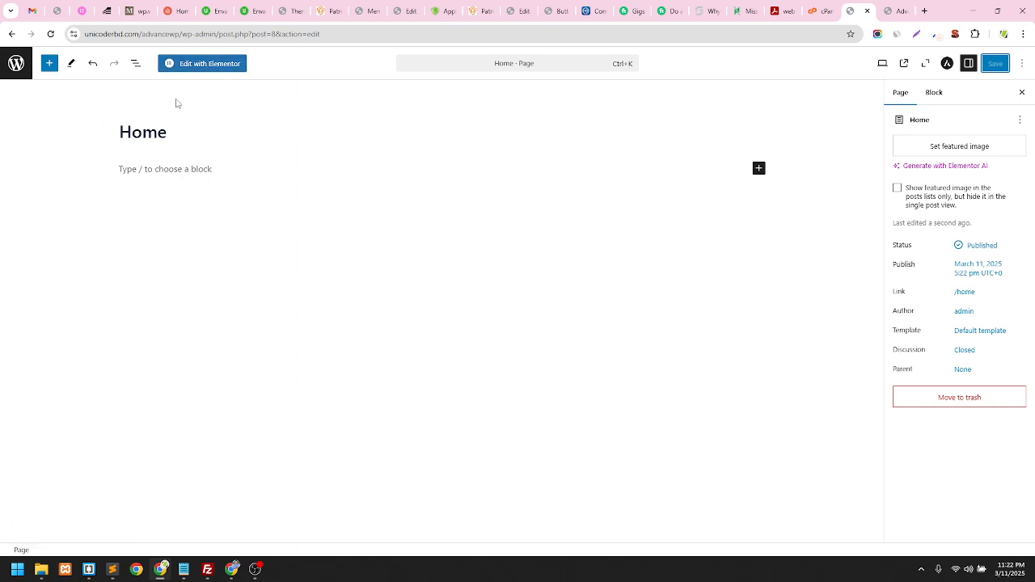
Open the Home page in the Elementor editor, dismiss the AI notification and browse the available widgets
click(215, 67)
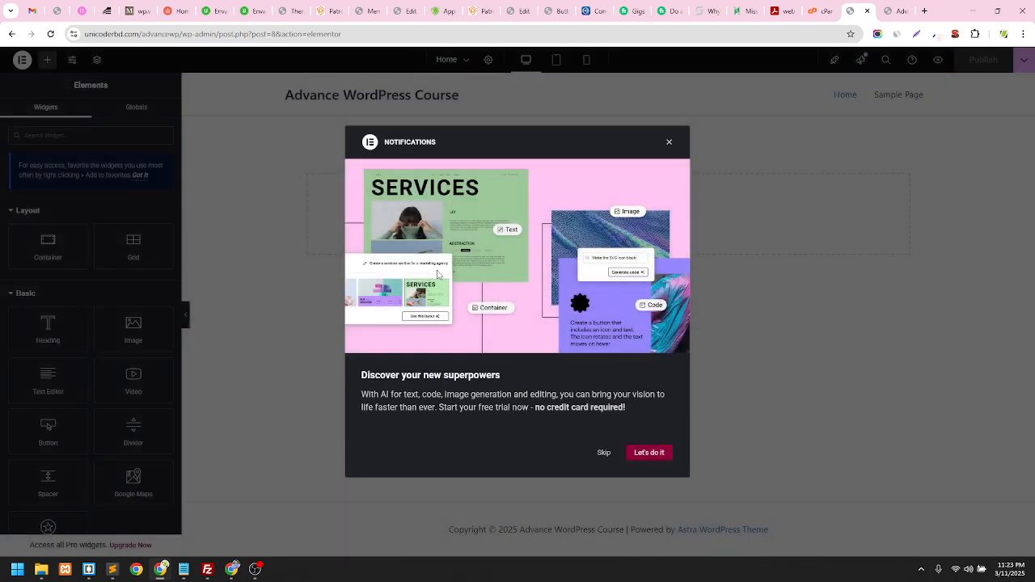
click(668, 143)
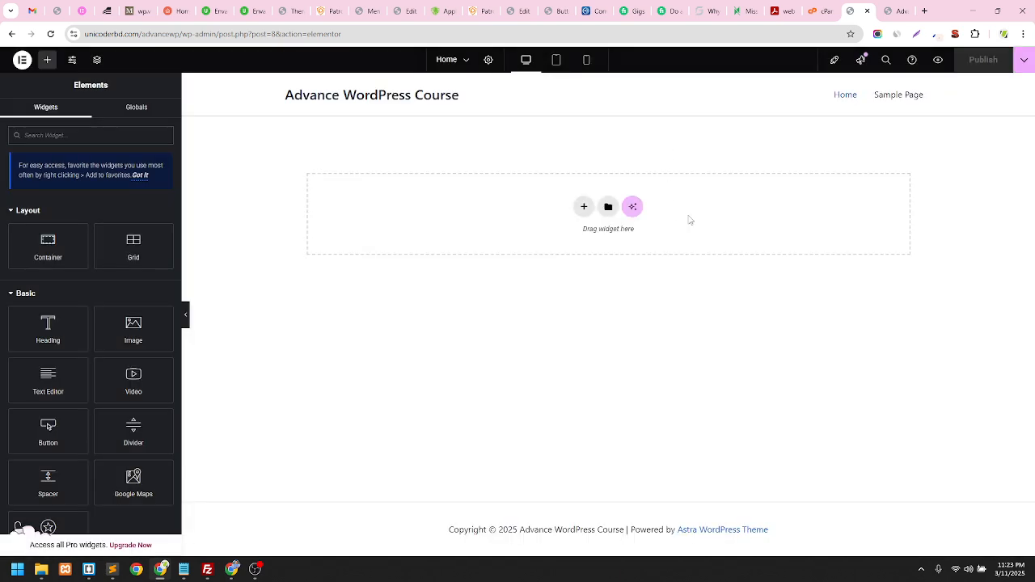
scroll(131, 284, down, 10)
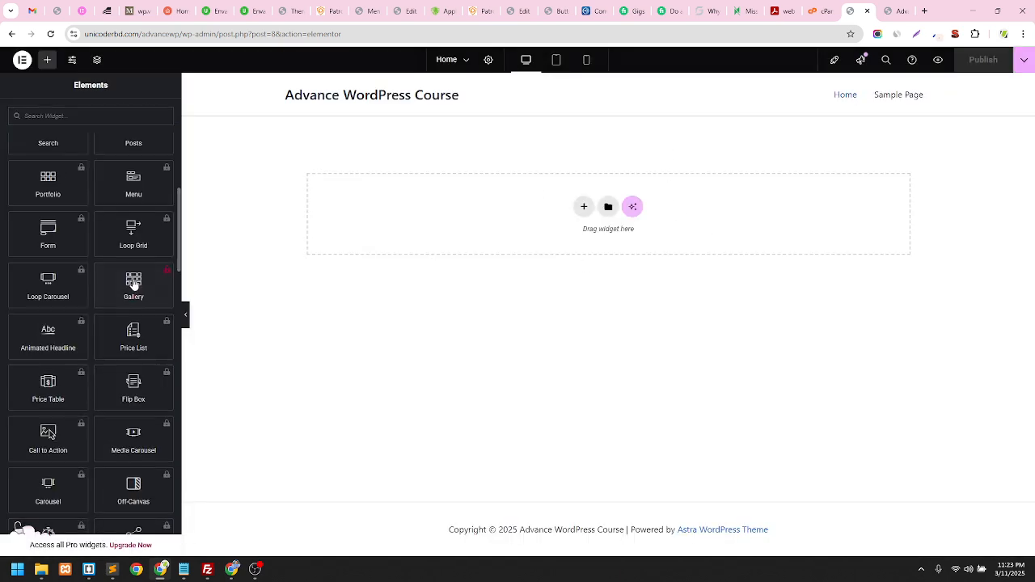
scroll(130, 283, up, 10)
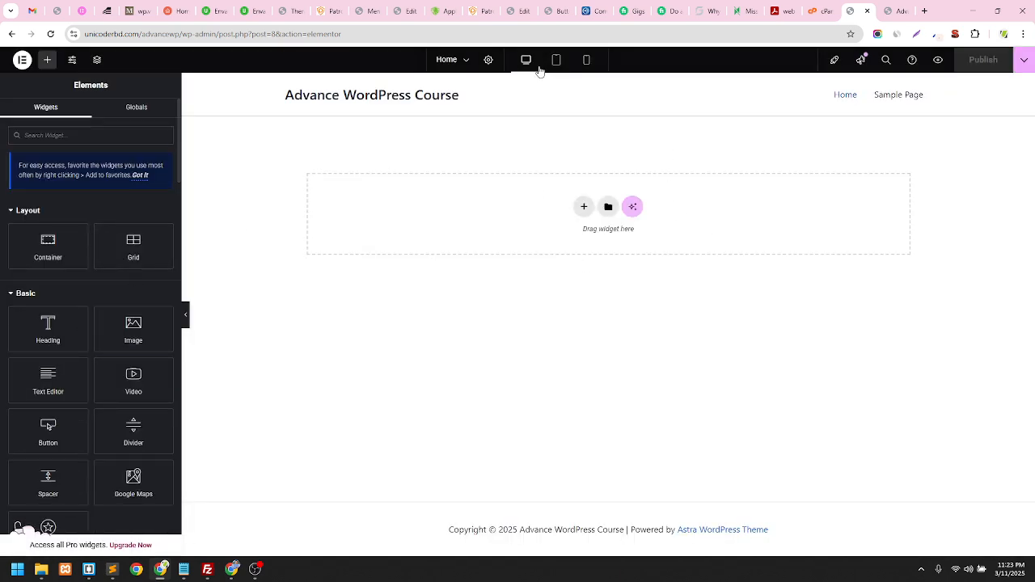
Examine the widget list of the Patron Help and Support page for comparison
click(559, 10)
click(521, 10)
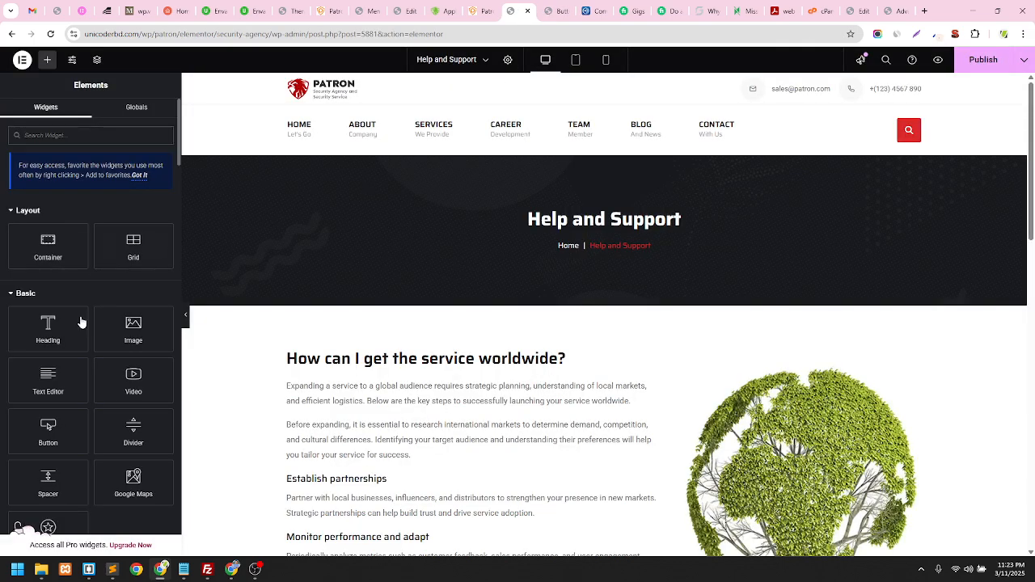
scroll(81, 275, down, 3)
scroll(81, 264, up, 3)
Return to the Home page editor and add a Flexbox container with the single downward-direction structure
click(861, 11)
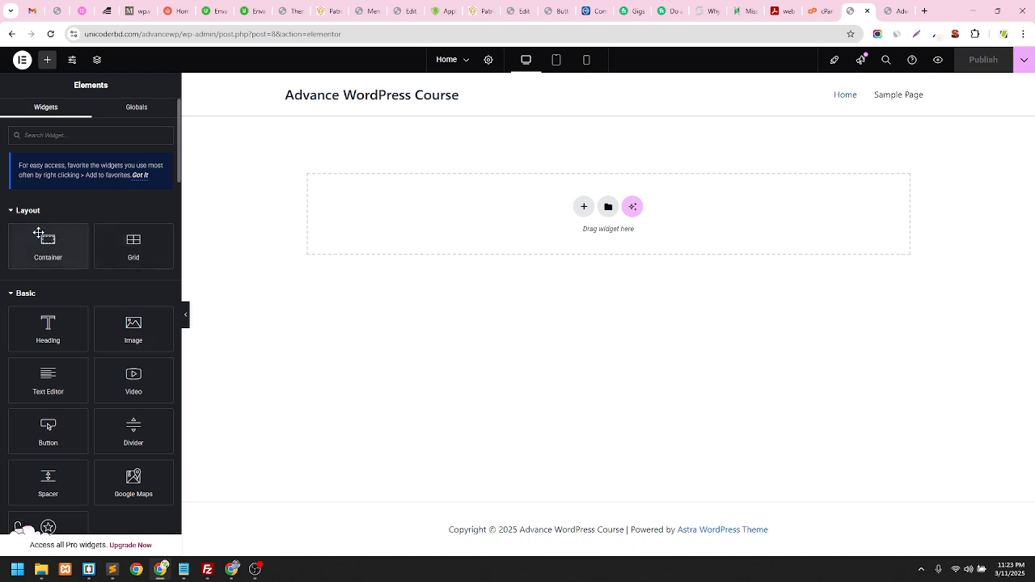
click(583, 208)
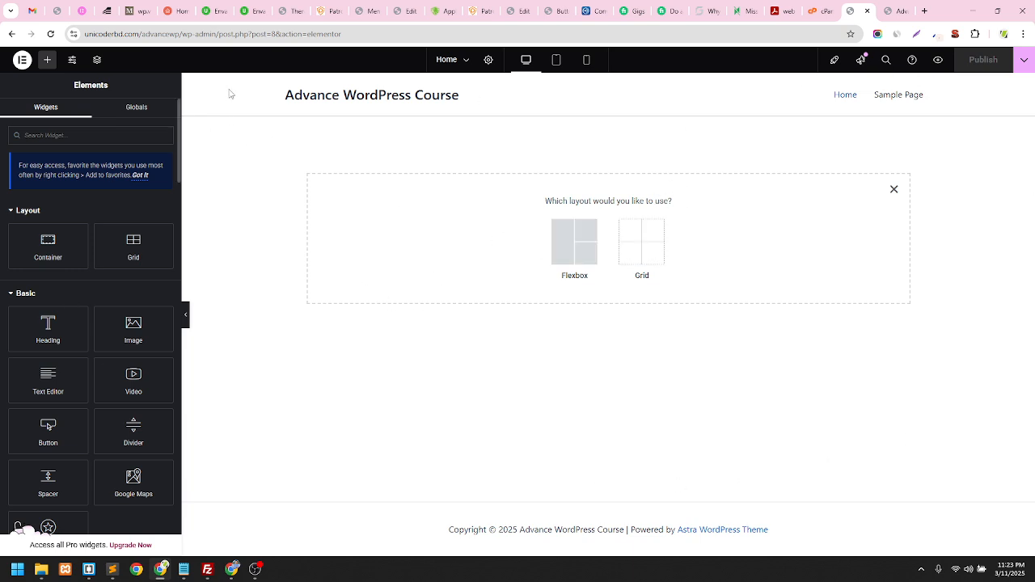
click(590, 253)
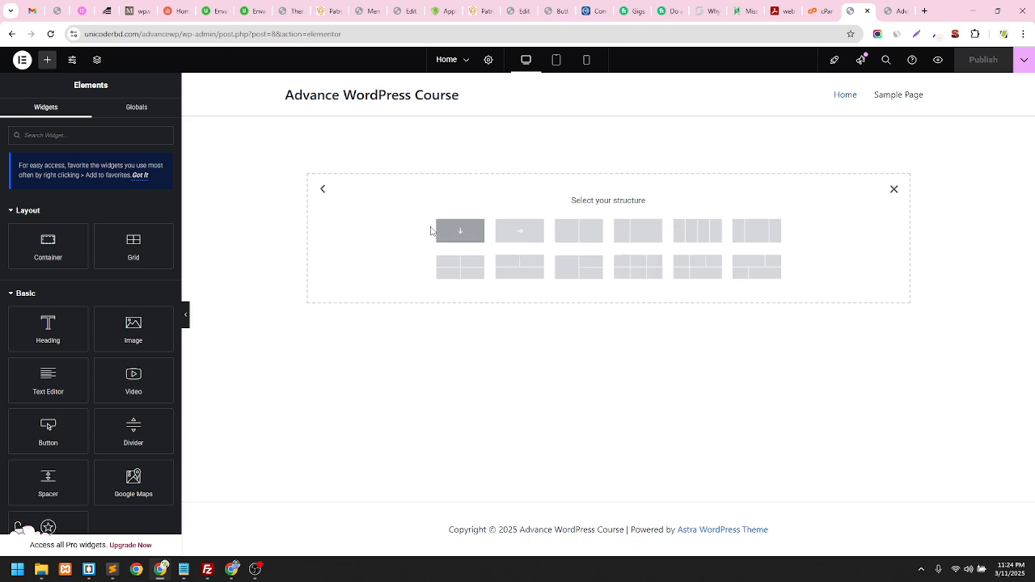
click(473, 230)
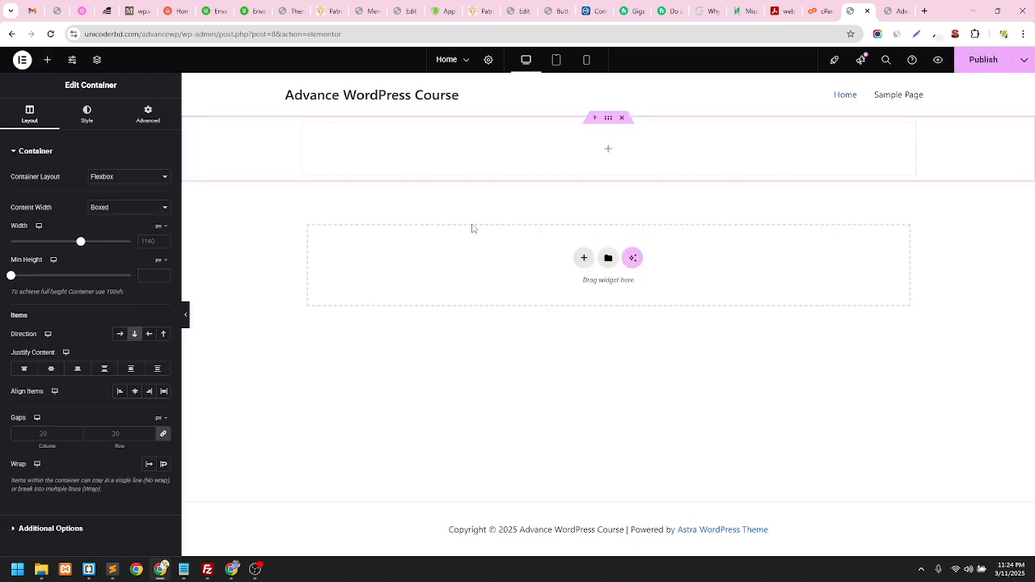
Add an Image widget to the container and upload video-bg-1.jpg from Downloads as its image
click(609, 154)
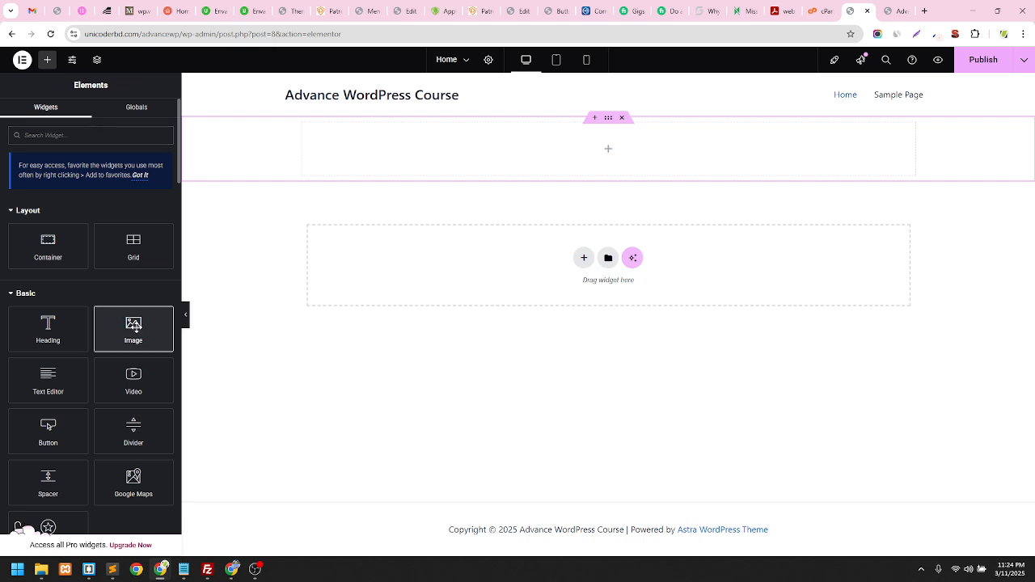
drag(135, 325, 522, 143)
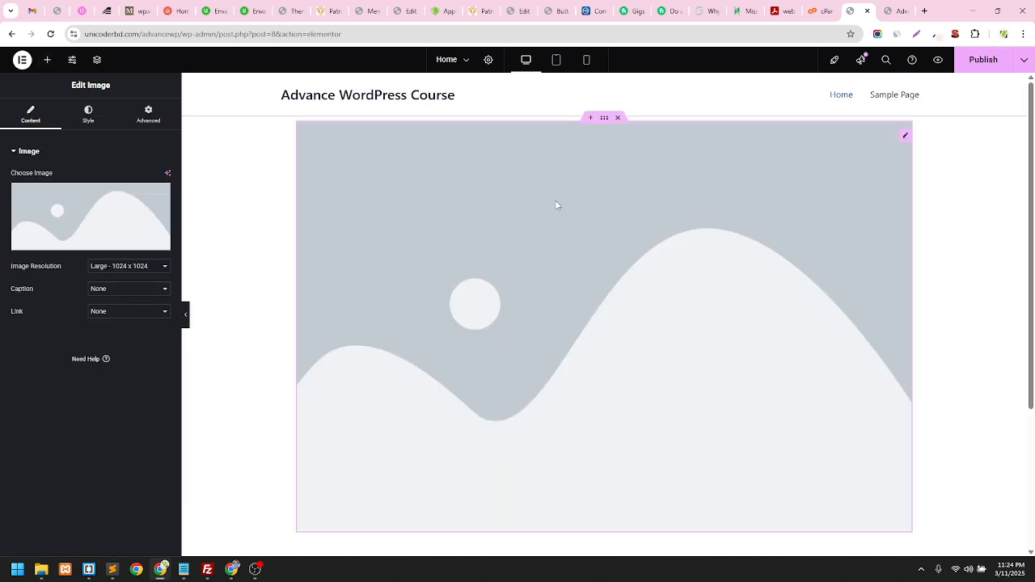
click(105, 219)
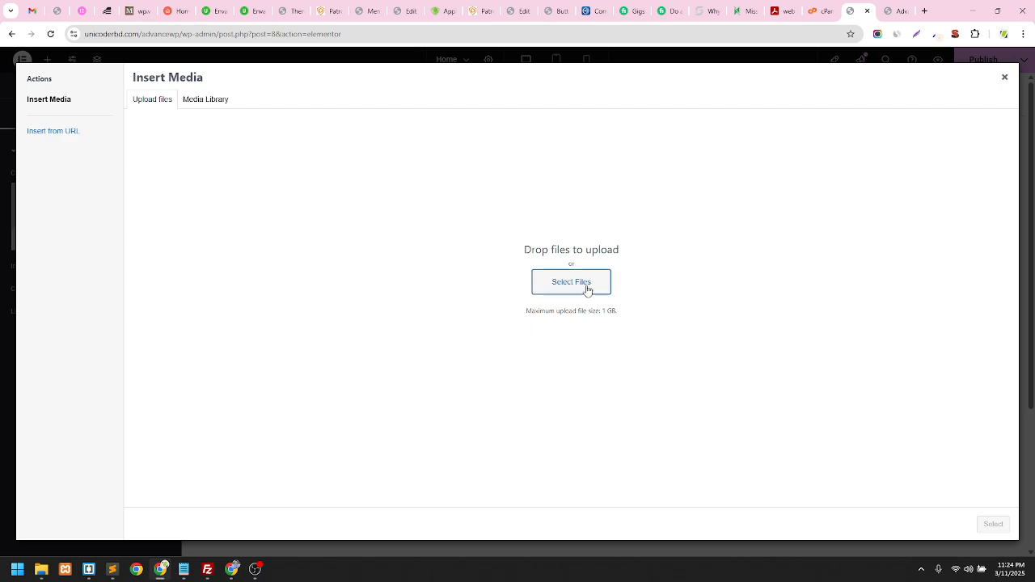
click(587, 285)
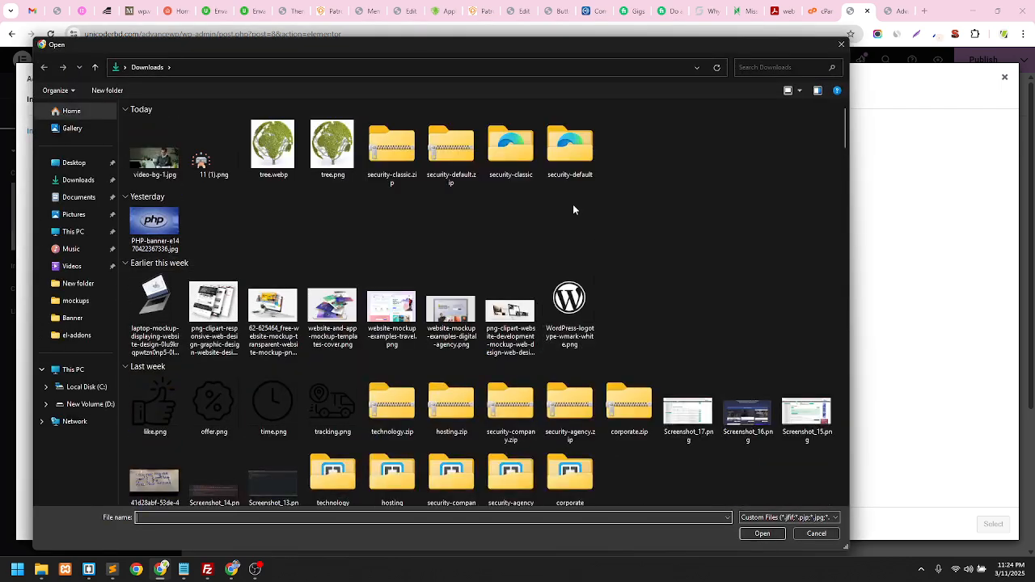
click(150, 154)
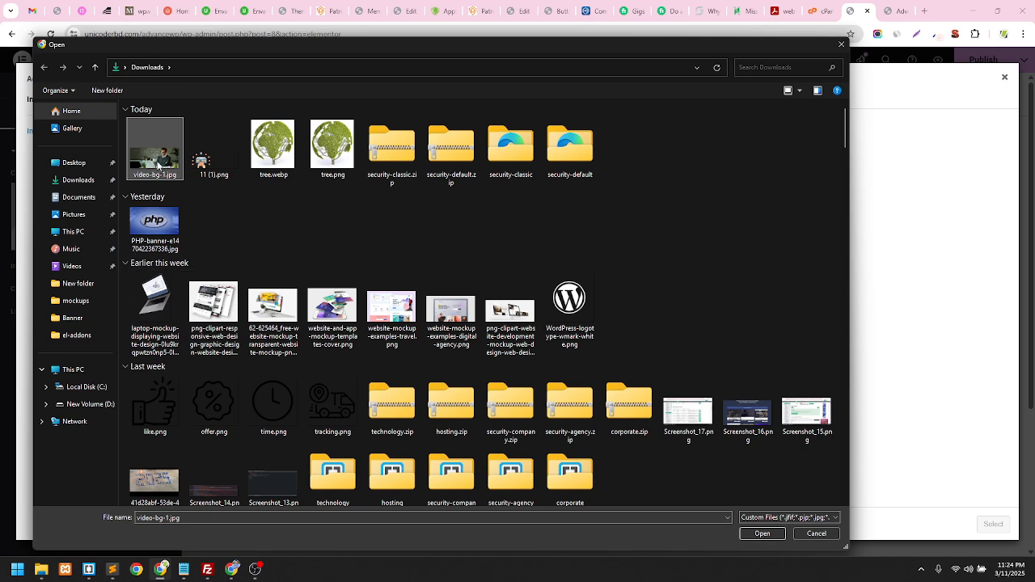
click(769, 534)
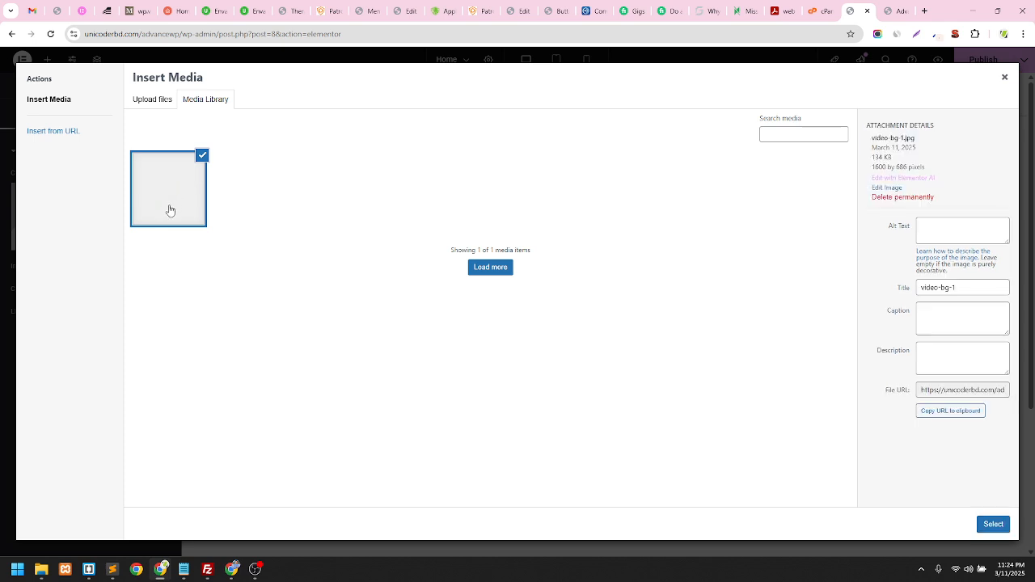
click(993, 524)
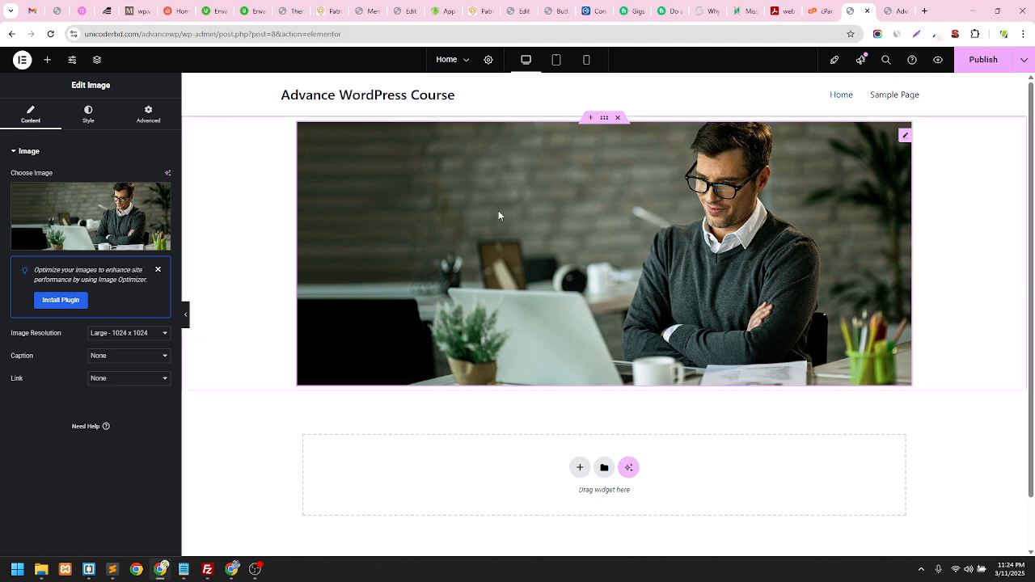
Set the image's resolution to Full
click(149, 337)
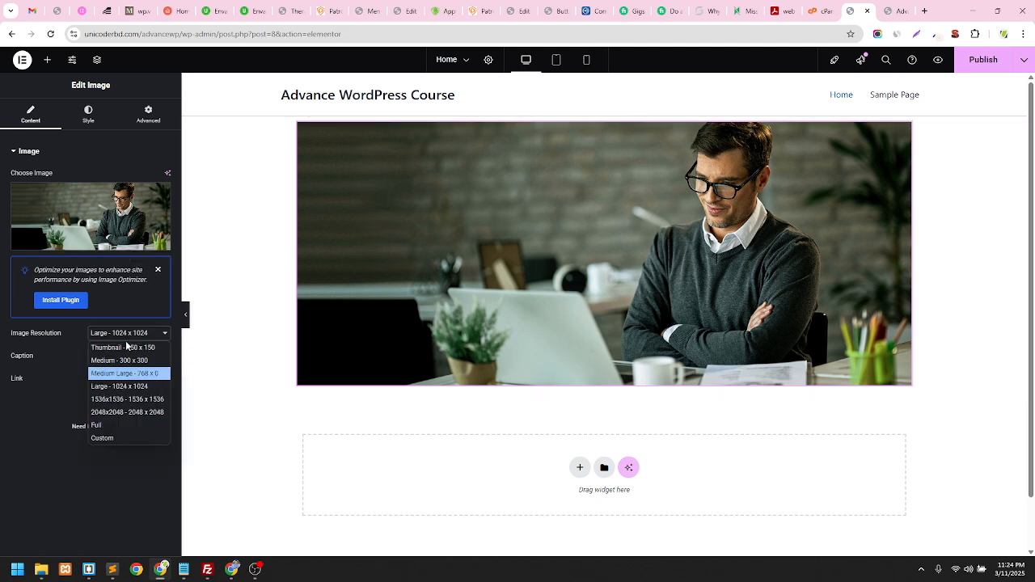
click(98, 426)
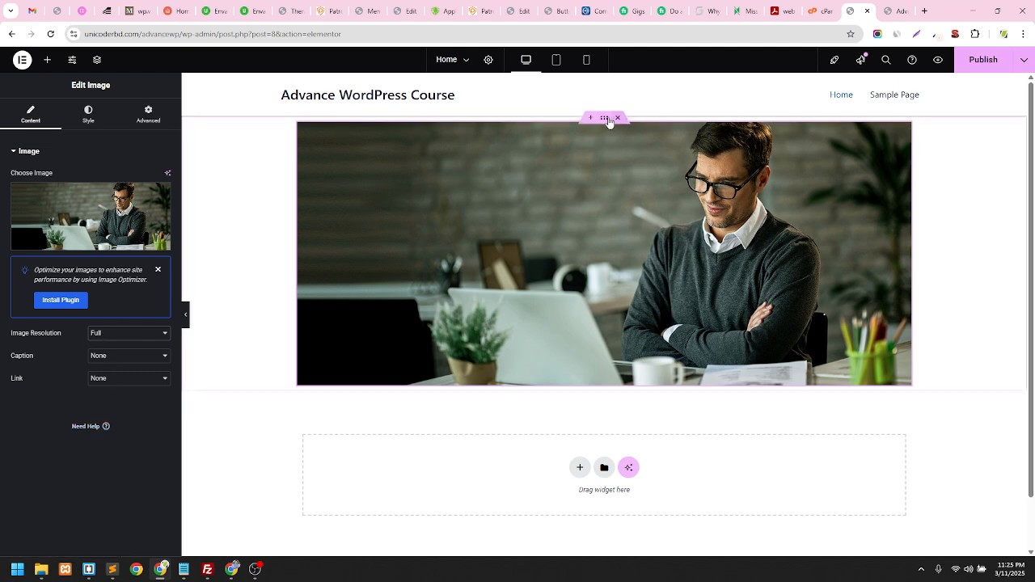
Select the container holding the image and set its content width to Full Width
click(604, 118)
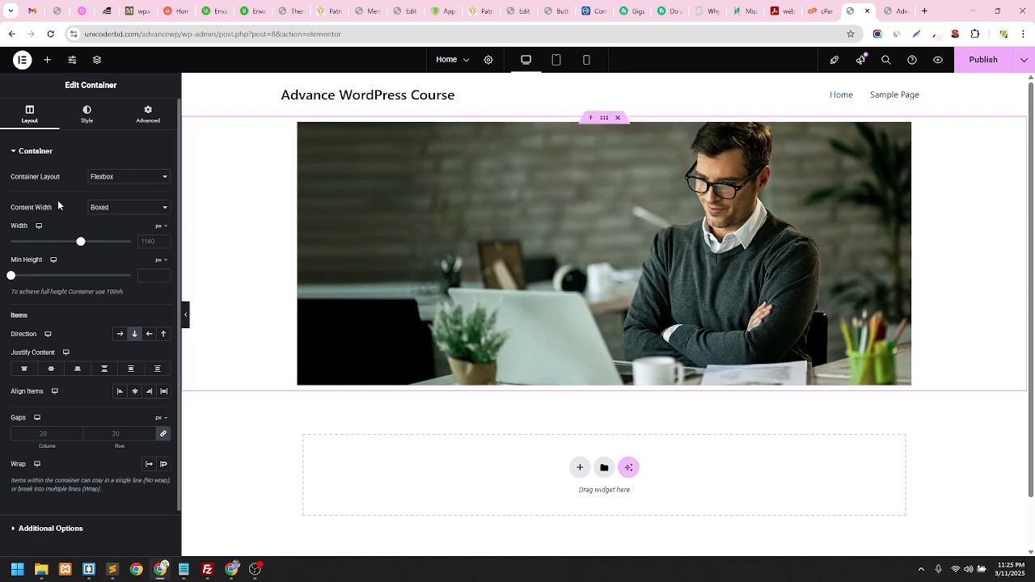
click(118, 207)
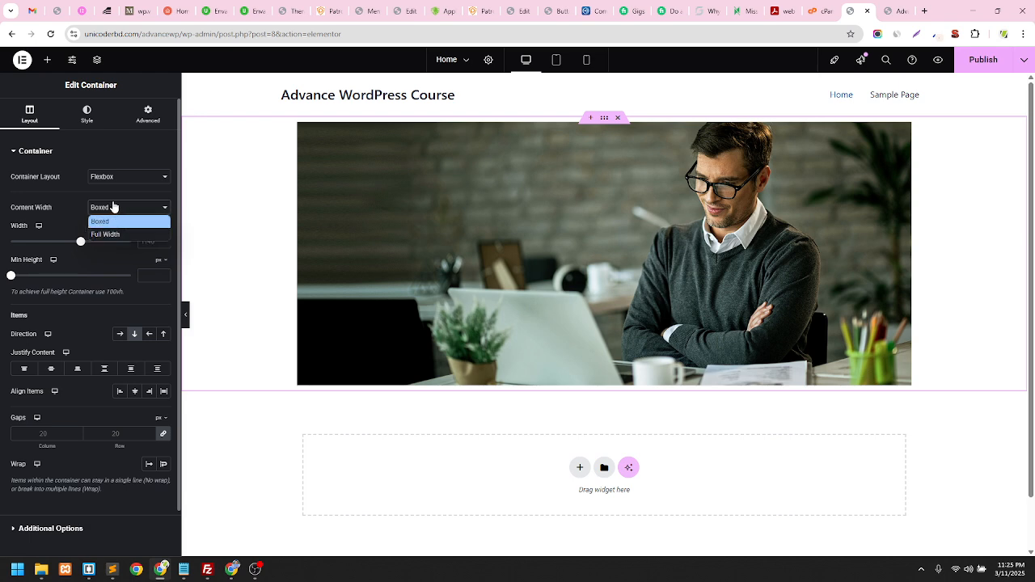
click(116, 208)
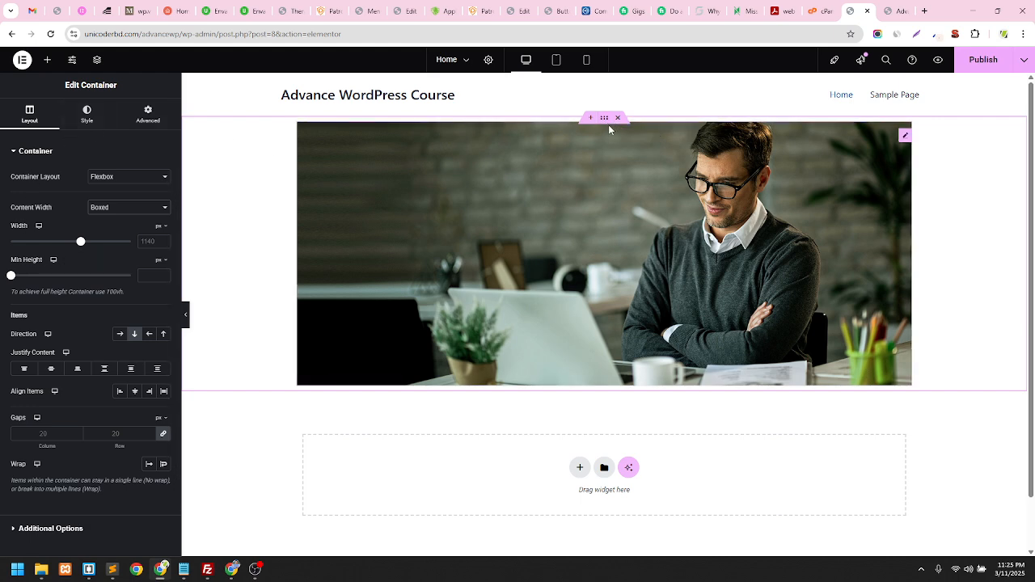
click(123, 209)
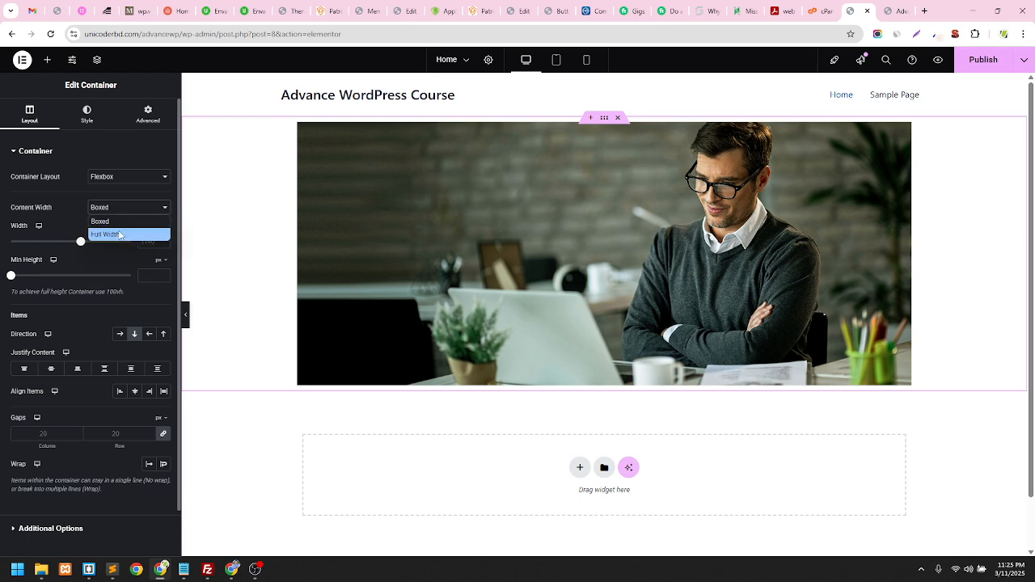
click(119, 235)
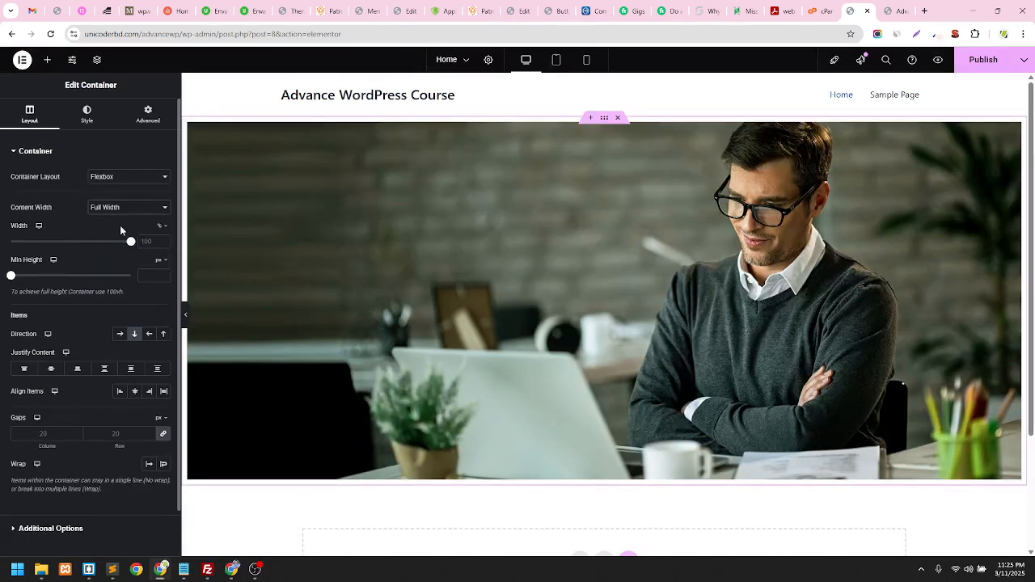
Switch the container's content width back to Boxed and set its width to 1200 px
click(124, 208)
click(110, 221)
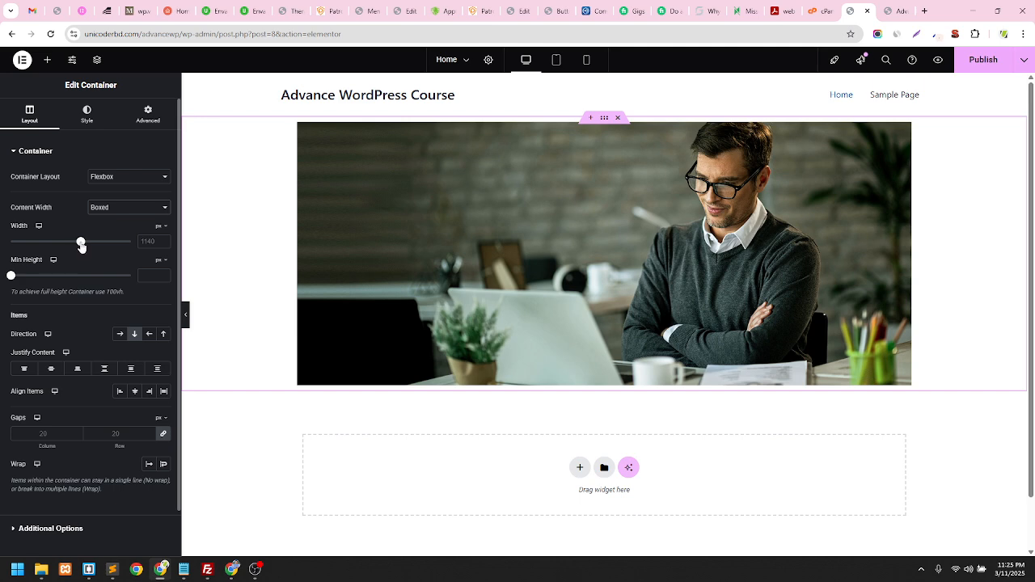
drag(81, 245, 118, 257)
drag(114, 257, 89, 256)
double_click(148, 241)
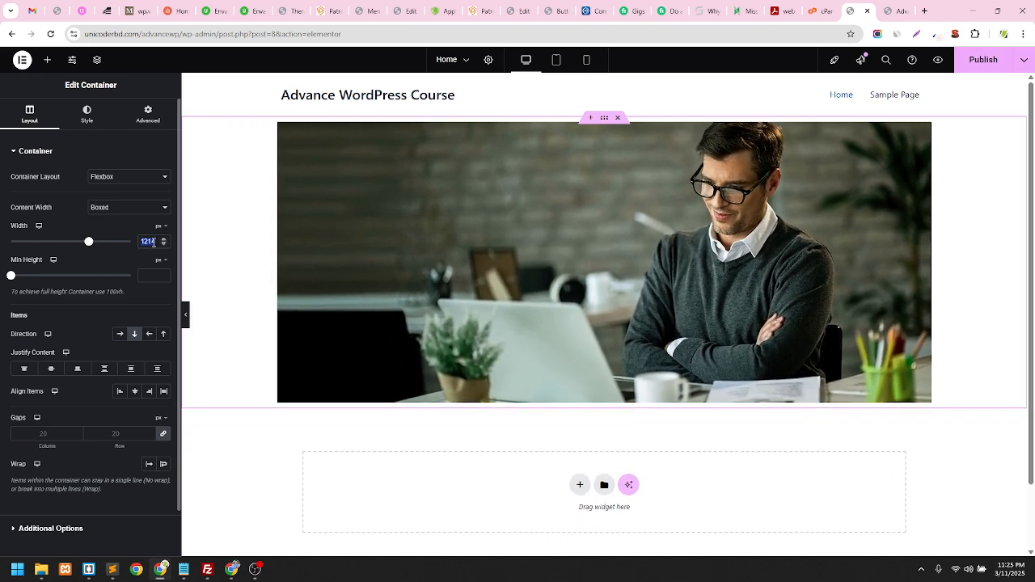
text(1200)
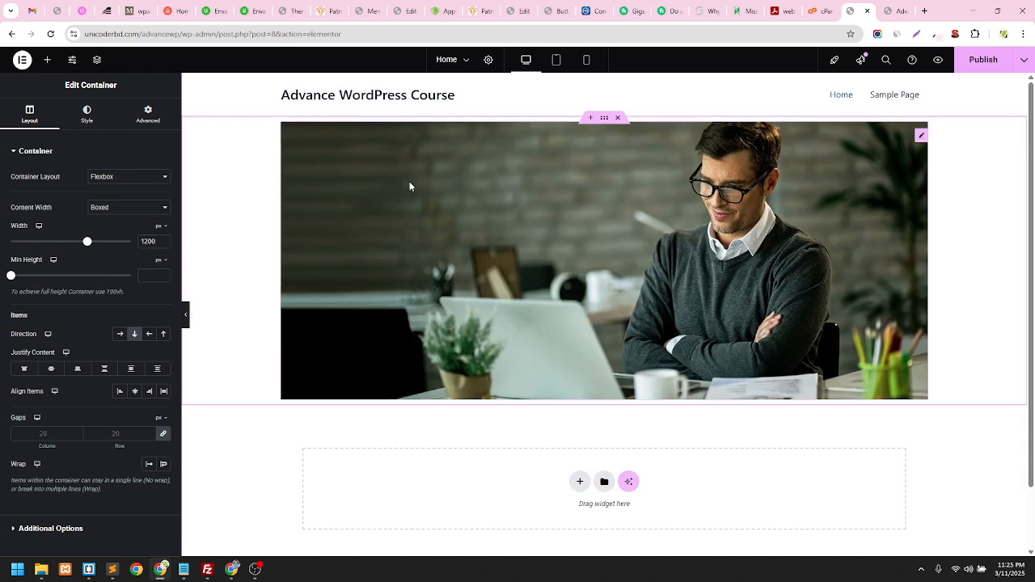
Change the container's content width from Boxed to Full Width again
click(122, 213)
click(113, 235)
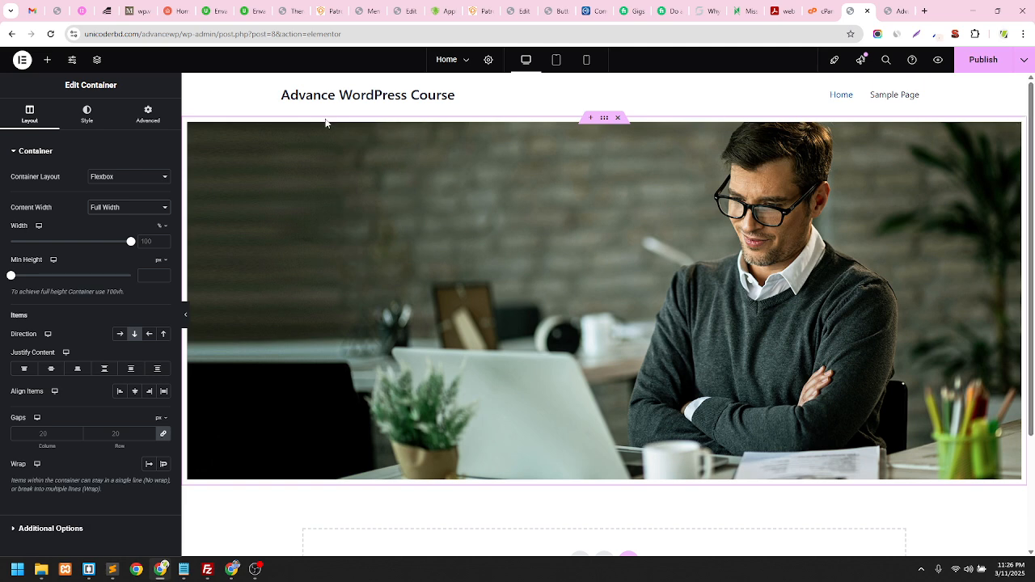
Try a padding of 0 px on all sides of the container and clear the value again
click(152, 122)
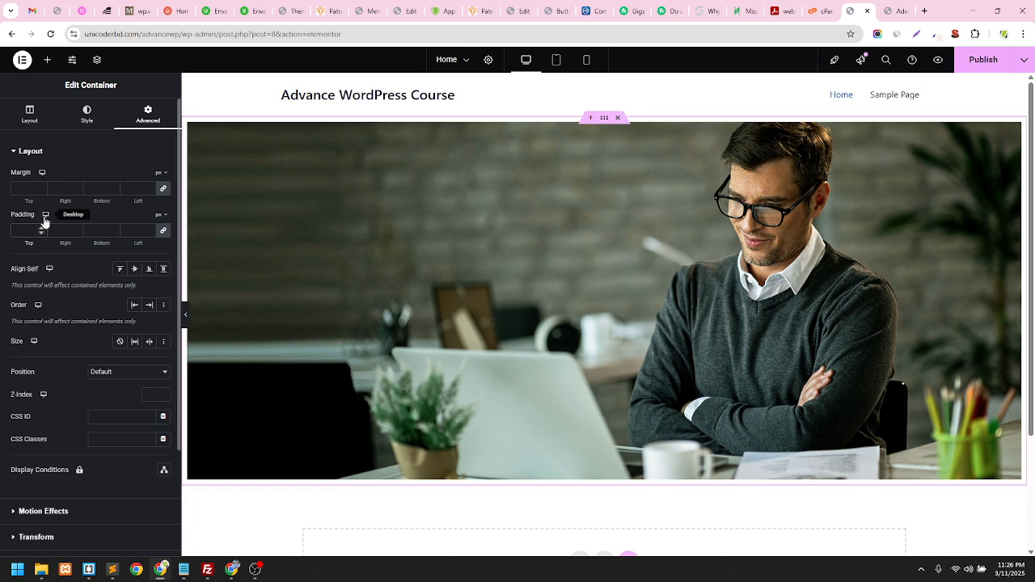
text(0)
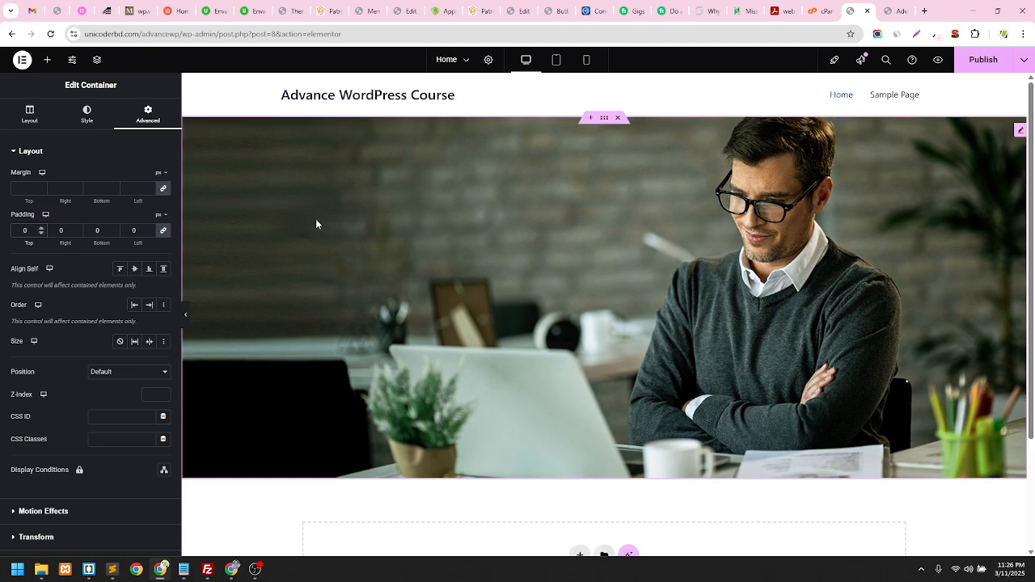
key(BackSpace)
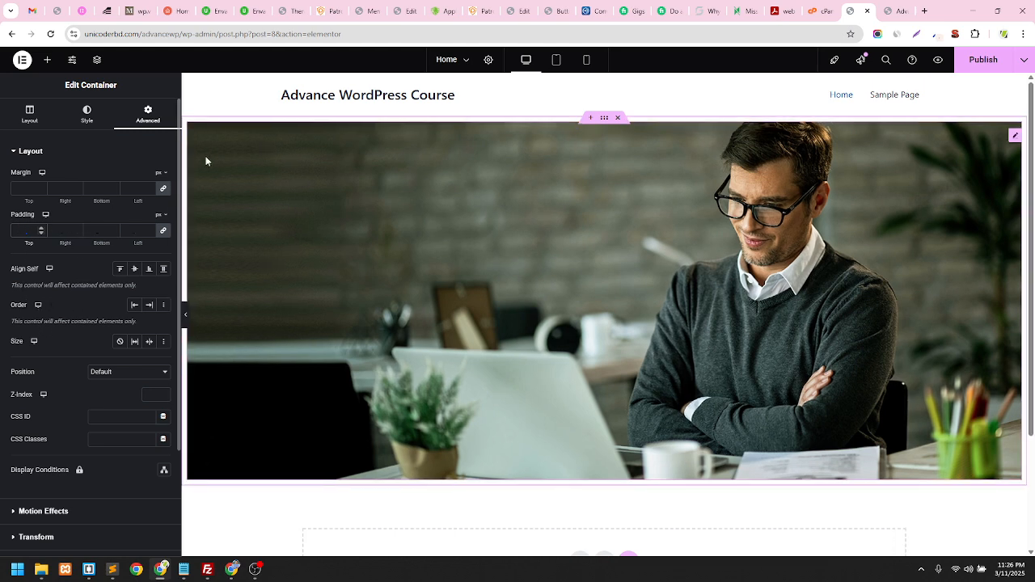
click(31, 114)
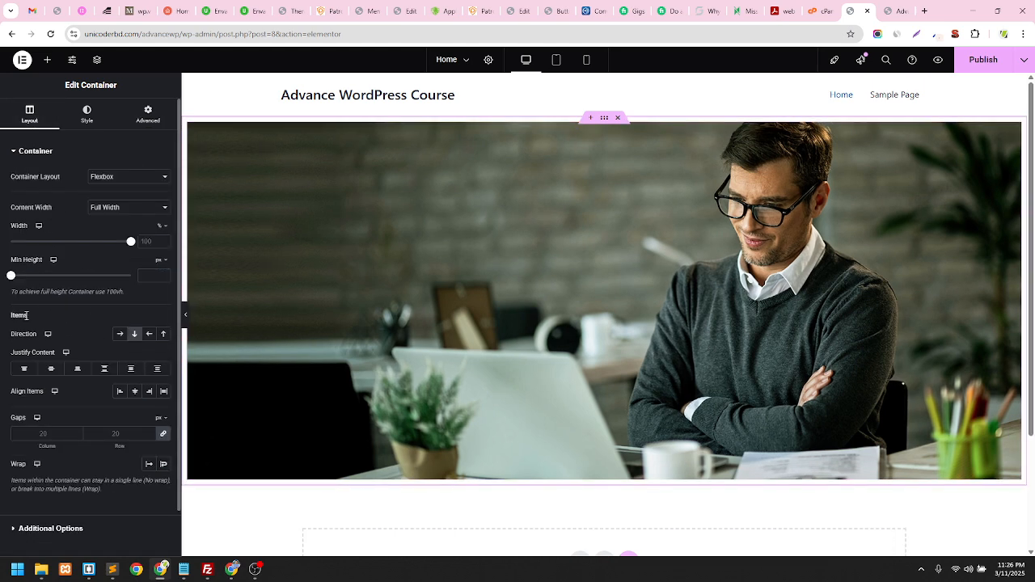
click(89, 121)
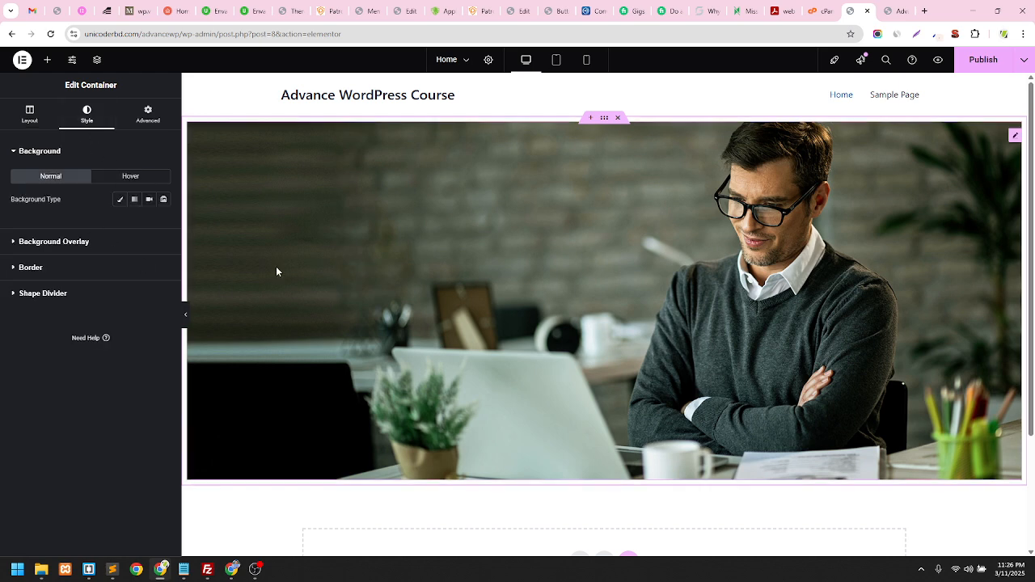
click(29, 111)
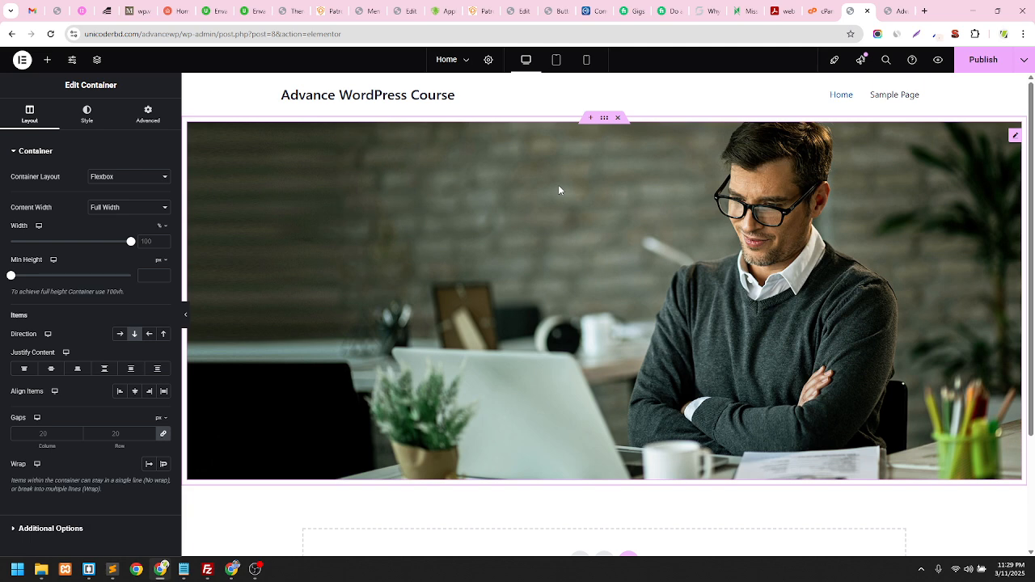
Review the WordPress setup and the theme and plugin topics in the web-development PDF course outline
click(778, 11)
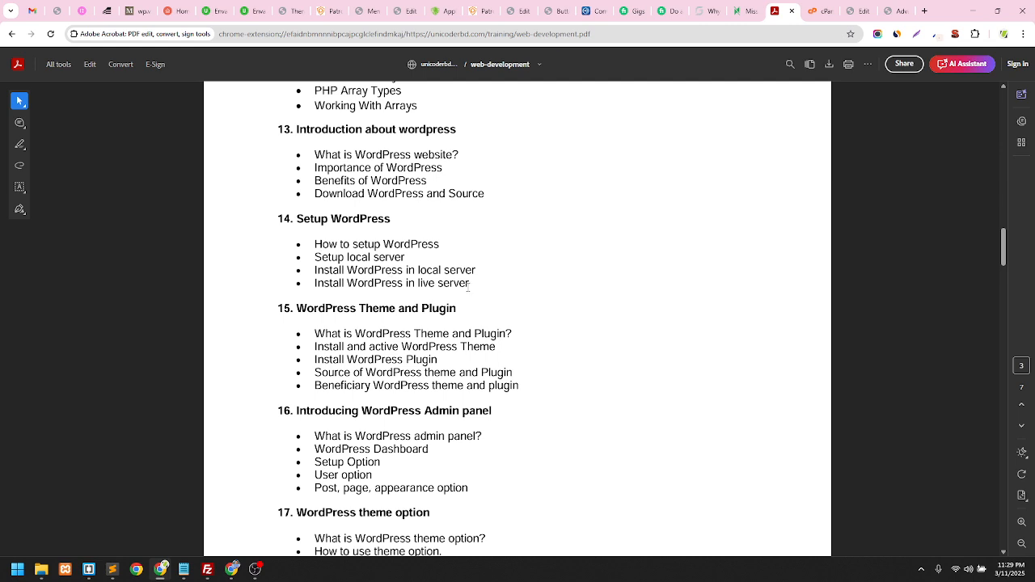
drag(471, 285, 316, 247)
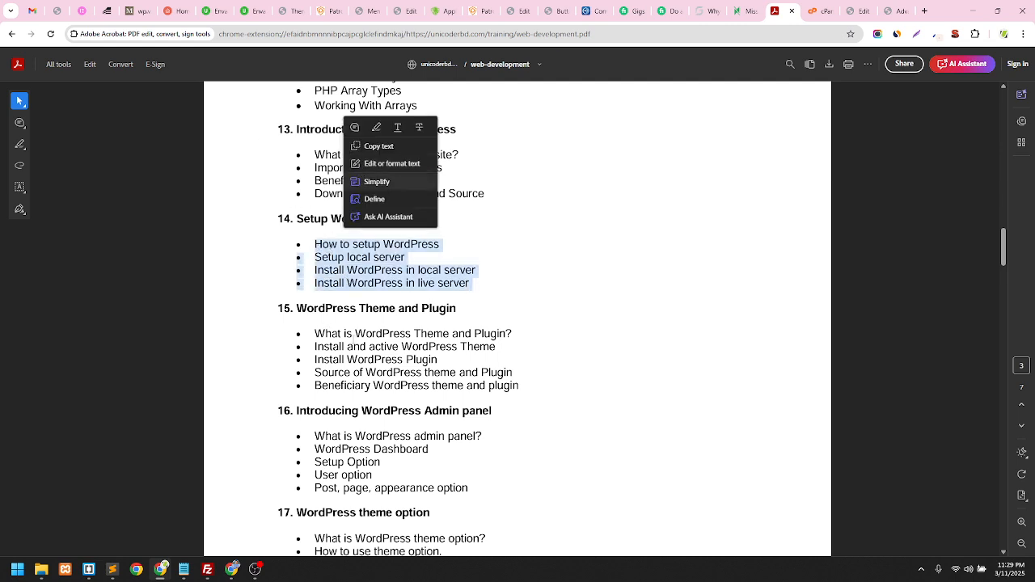
click(323, 331)
drag(314, 332, 523, 390)
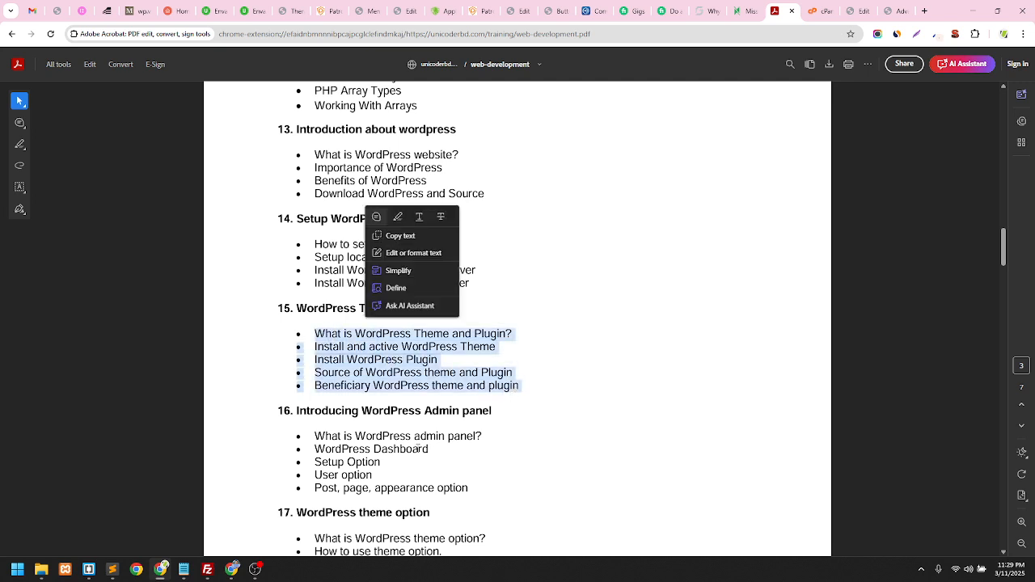
click(386, 394)
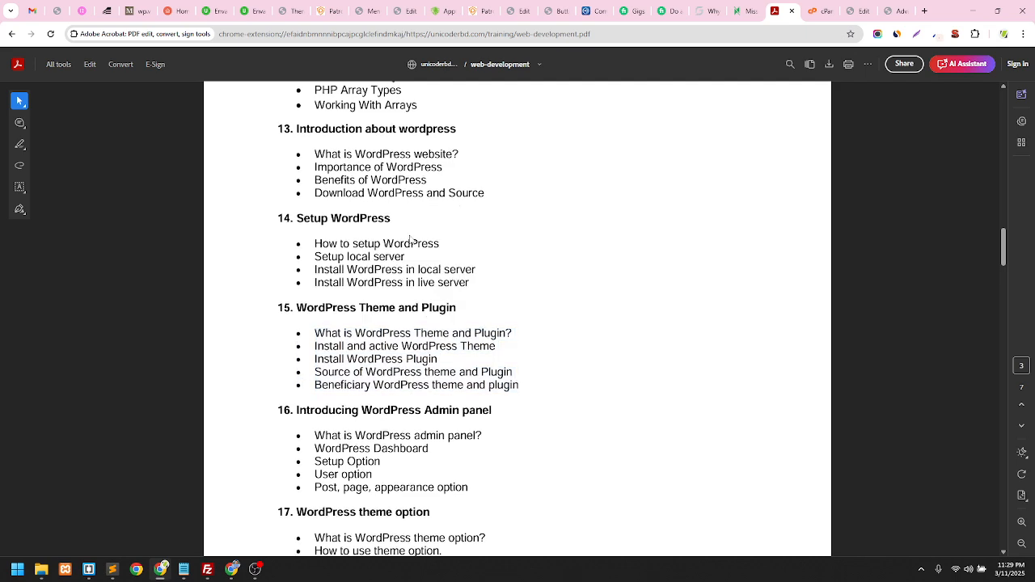
scroll(404, 253, down, 4)
scroll(403, 253, up, 5)
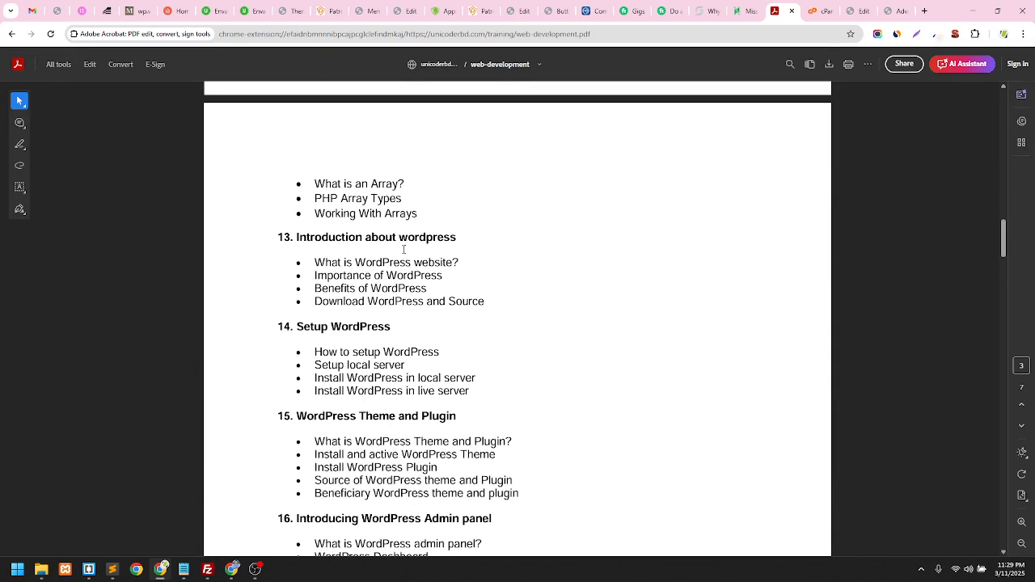
Return to the Home page in the Elementor editor and publish it
click(857, 10)
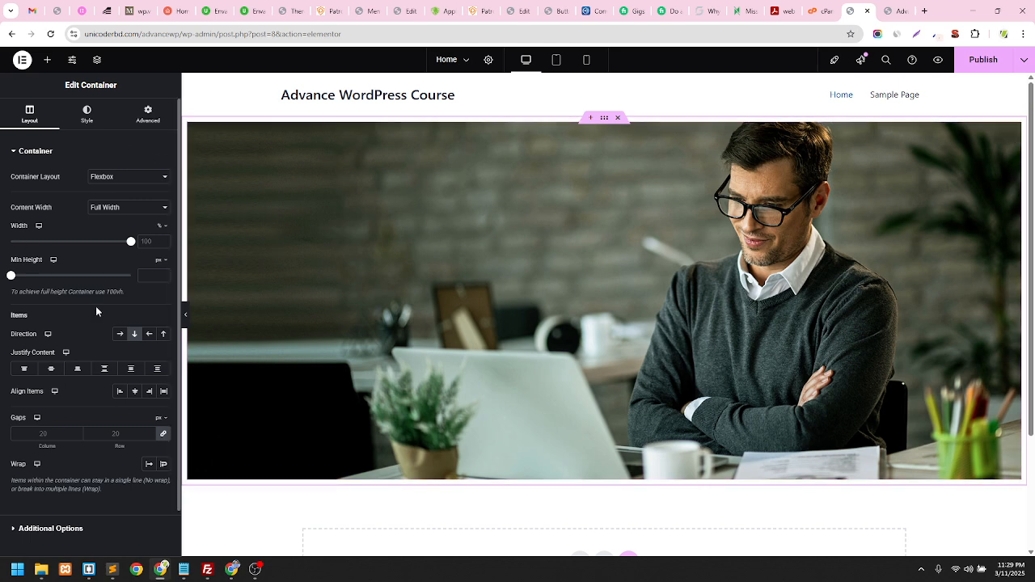
scroll(316, 215, down, 2)
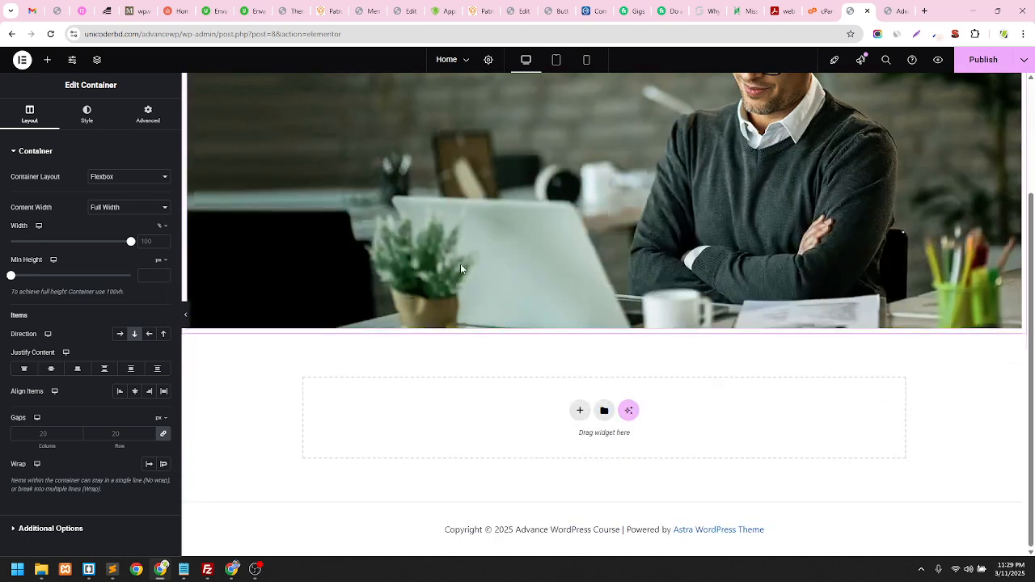
scroll(322, 369, up, 1)
scroll(322, 369, up, 2)
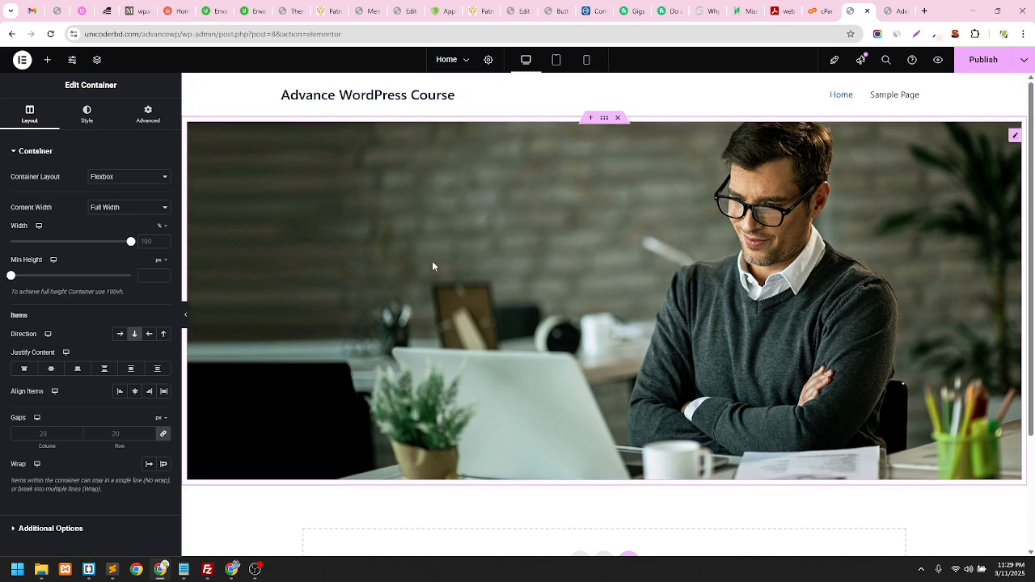
click(987, 69)
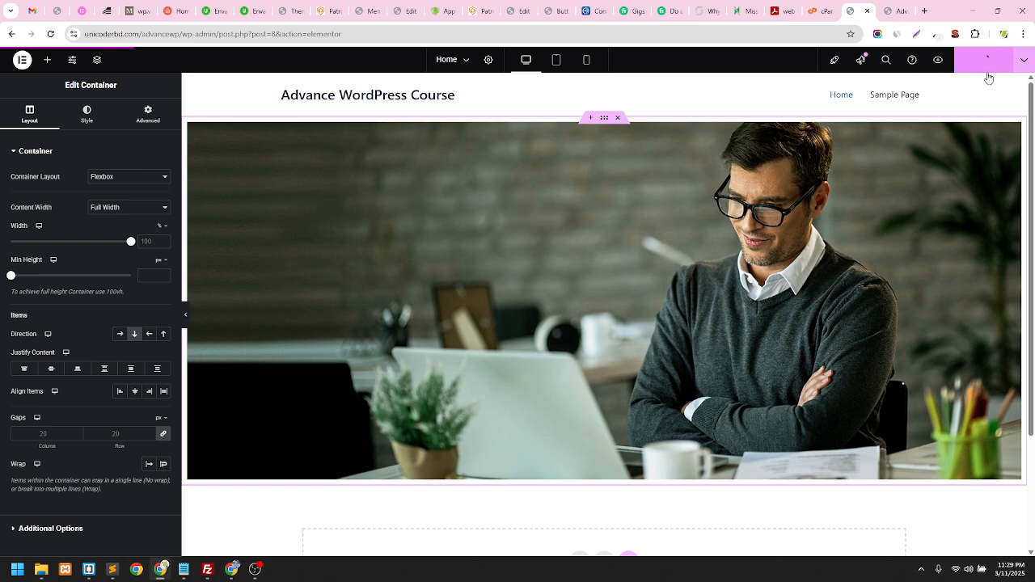
Preview the Home page in a new browser tab and close the older site tab
click(891, 11)
click(863, 16)
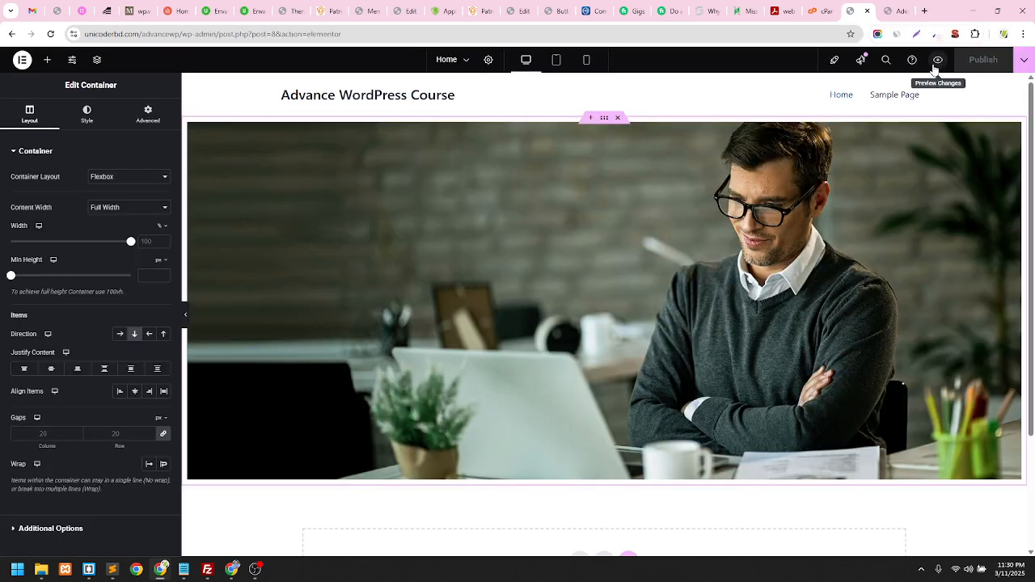
click(939, 63)
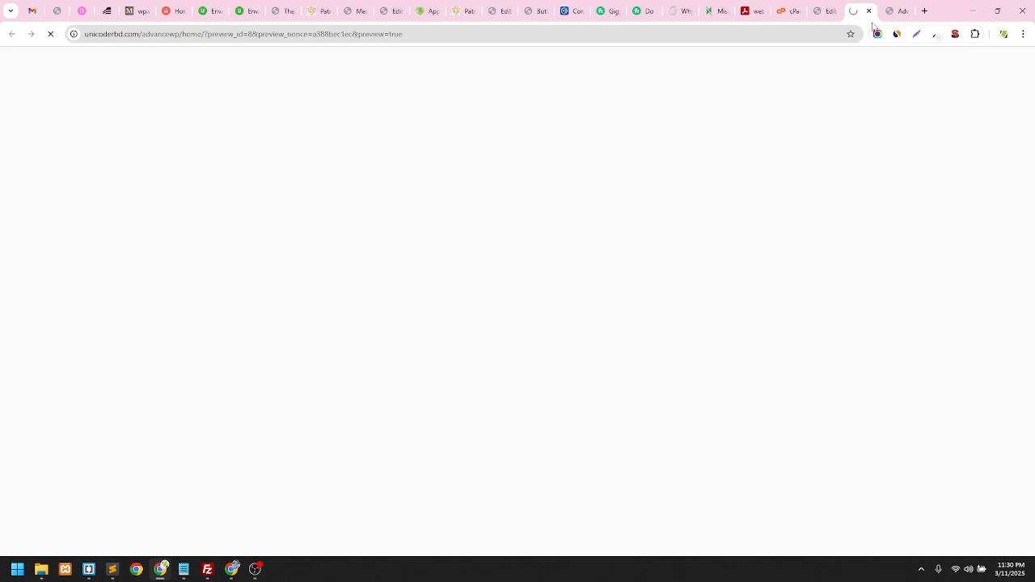
click(905, 11)
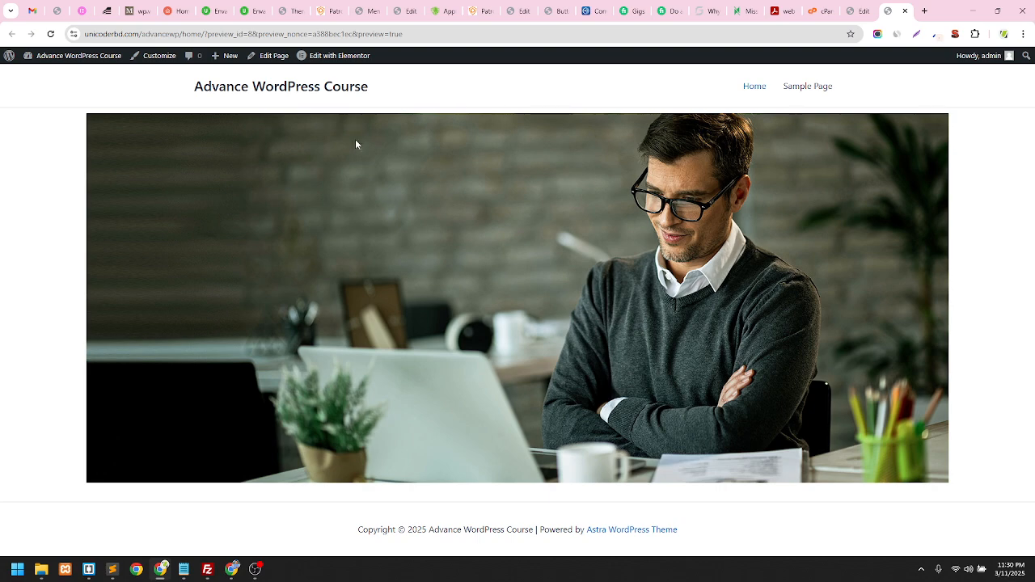
click(852, 11)
scroll(498, 340, down, 3)
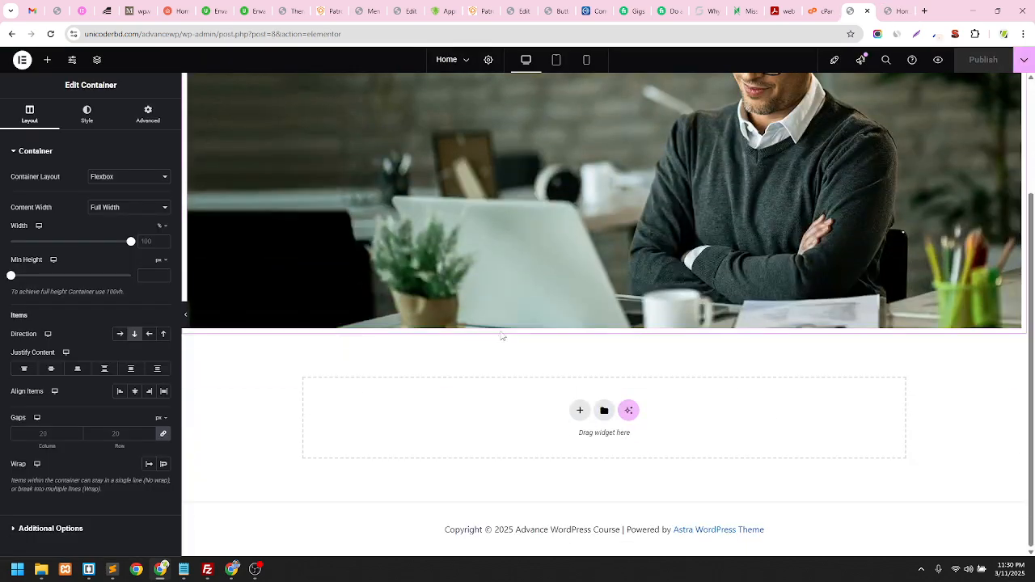
scroll(500, 334, up, 3)
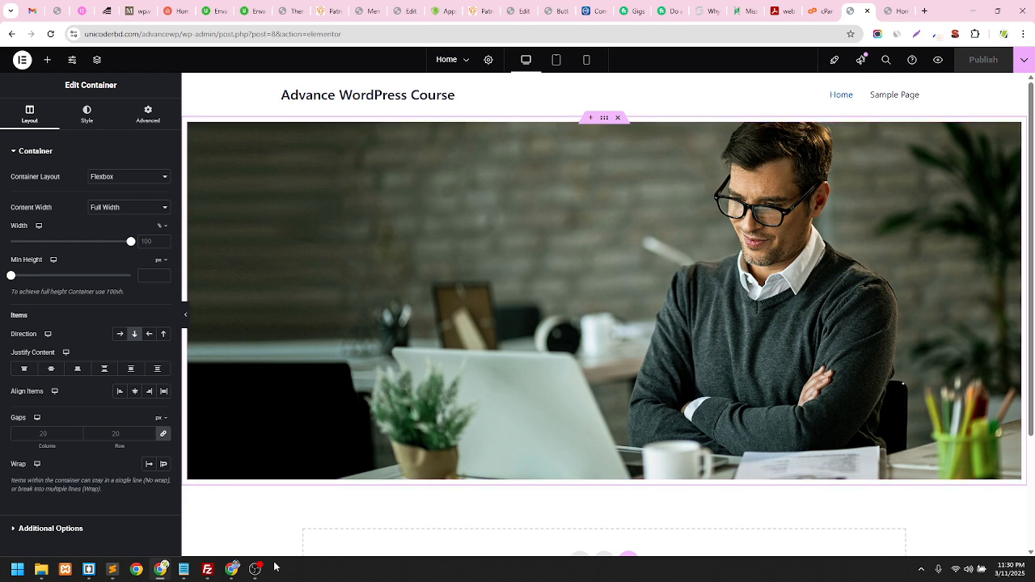
mouse_move(255, 575)
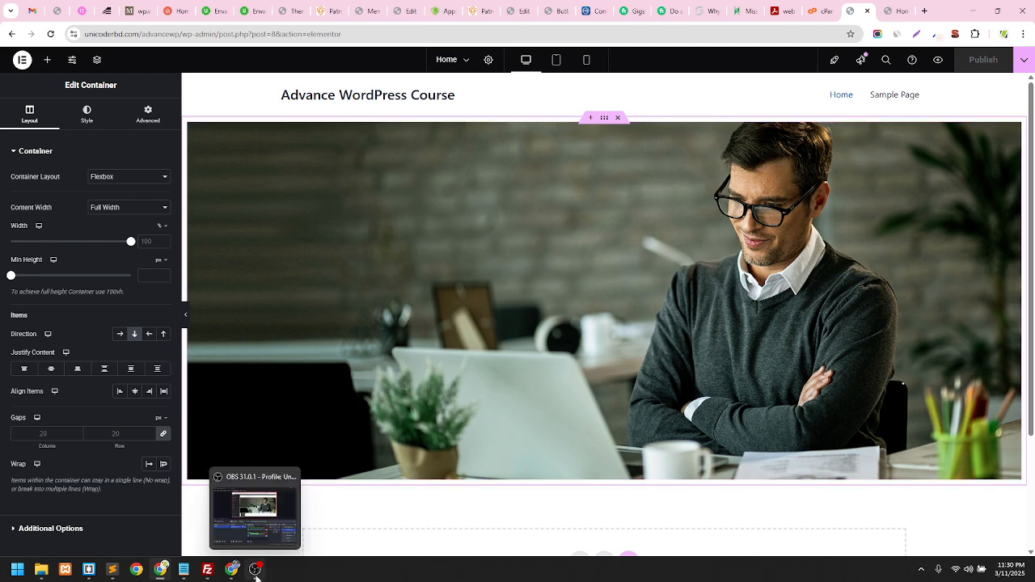